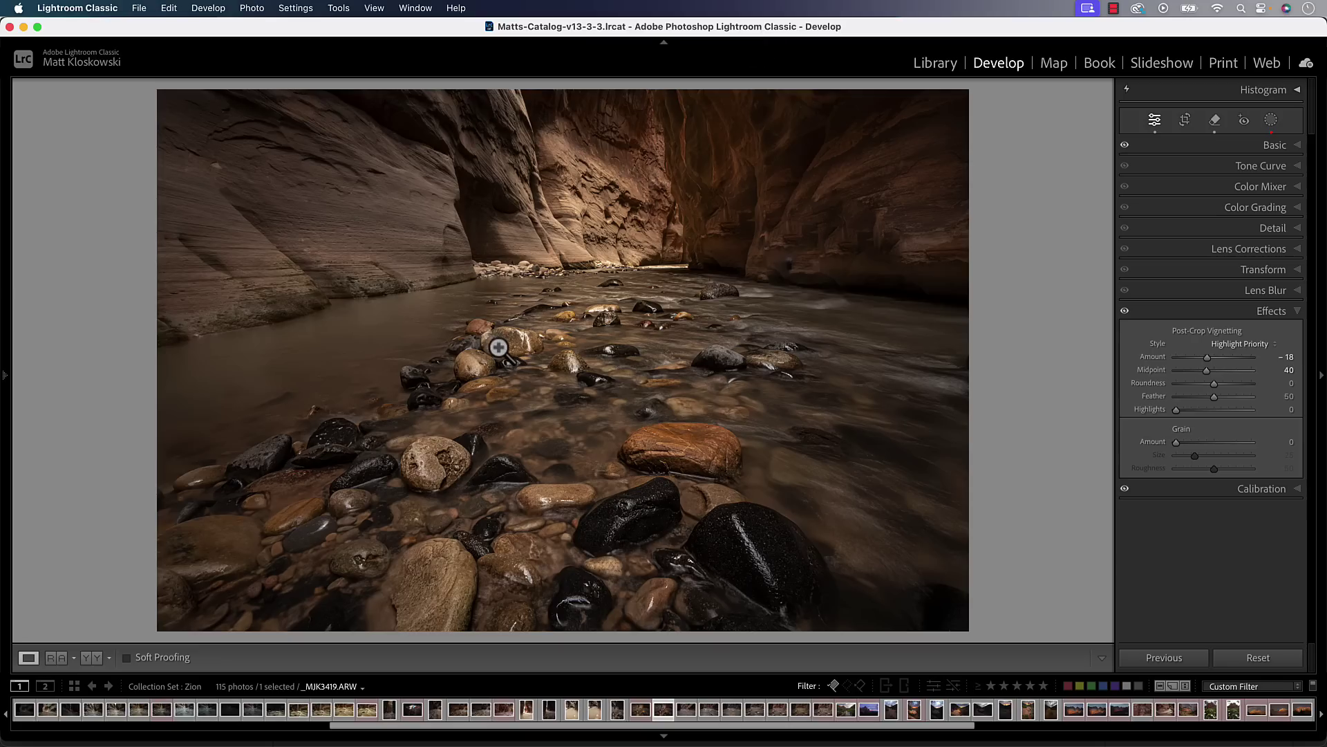
Show the Photo > Edit In submenu listing Photoshop 2025 and the Topaz AI editors.
left_click(250, 8)
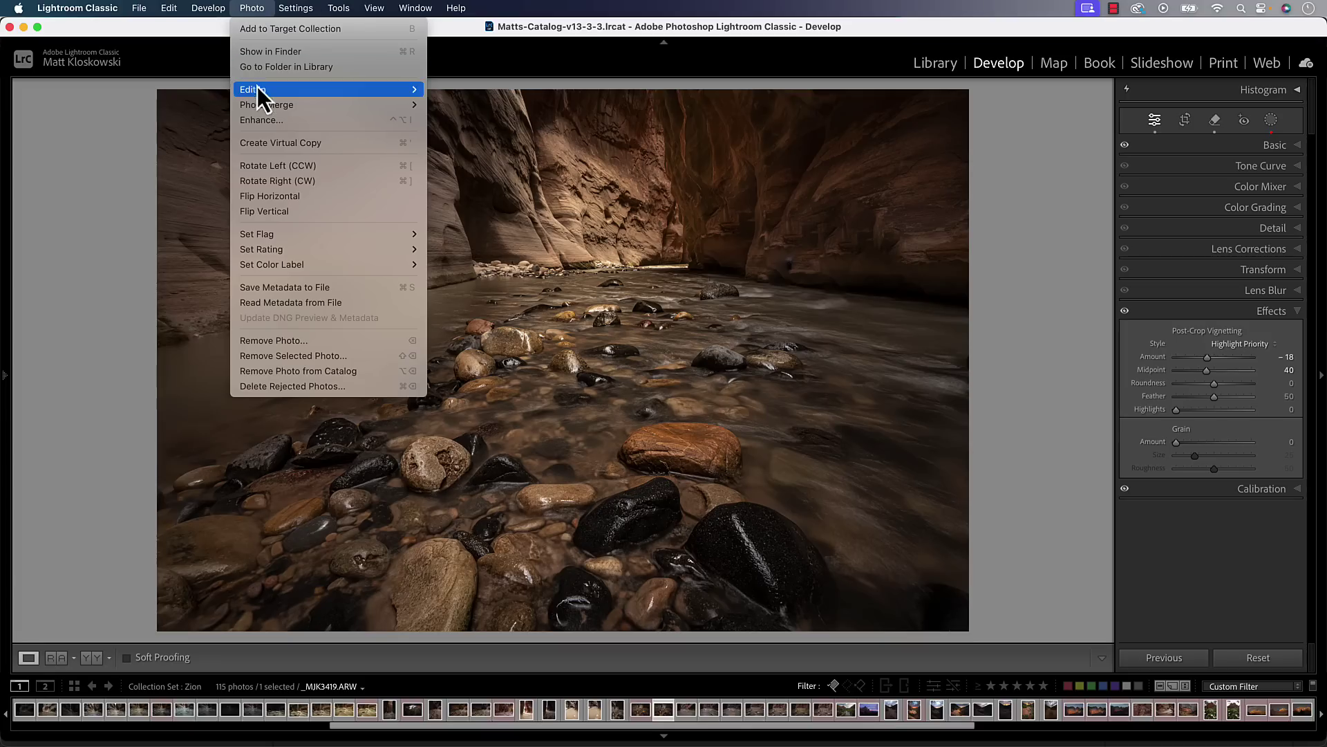
mouse_move(259, 91)
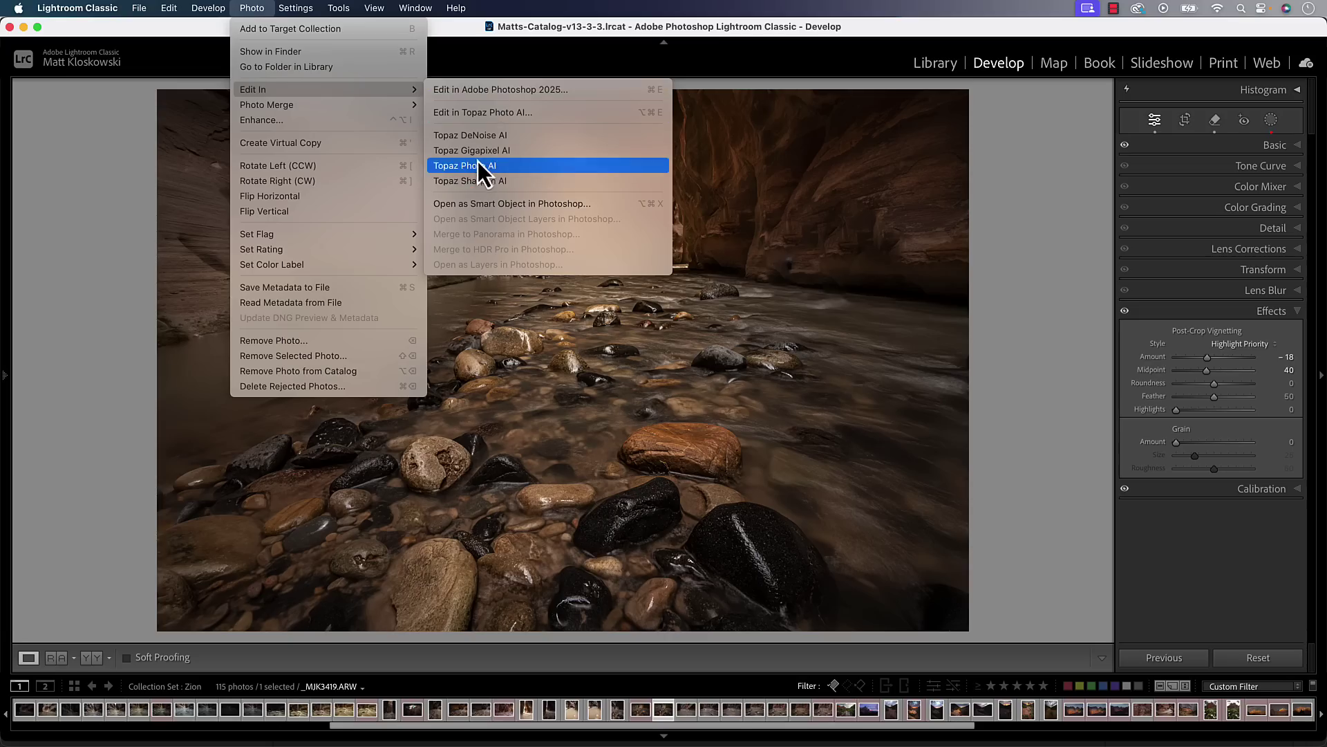
Send the photo to Topaz Photo AI as a 16-bit ProPhoto RGB copy, keeping TIFF format.
left_click(479, 165)
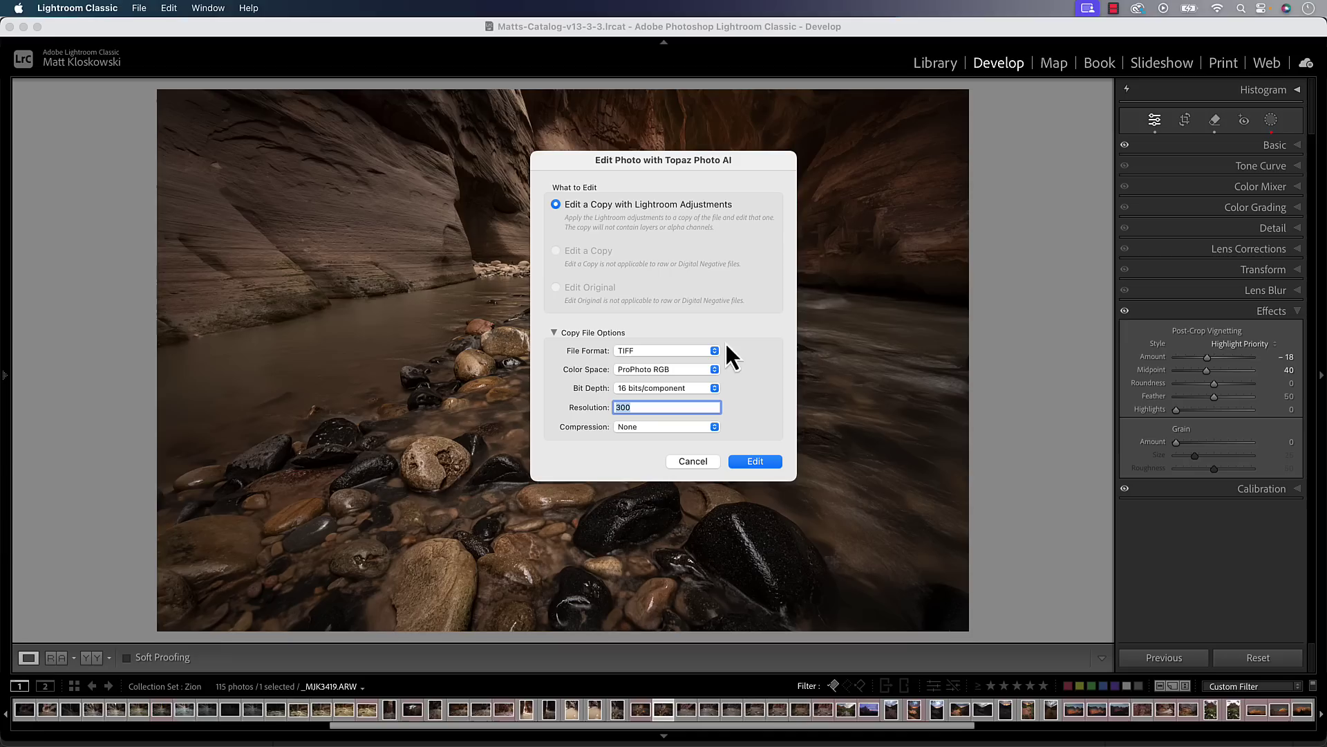
left_click(643, 349)
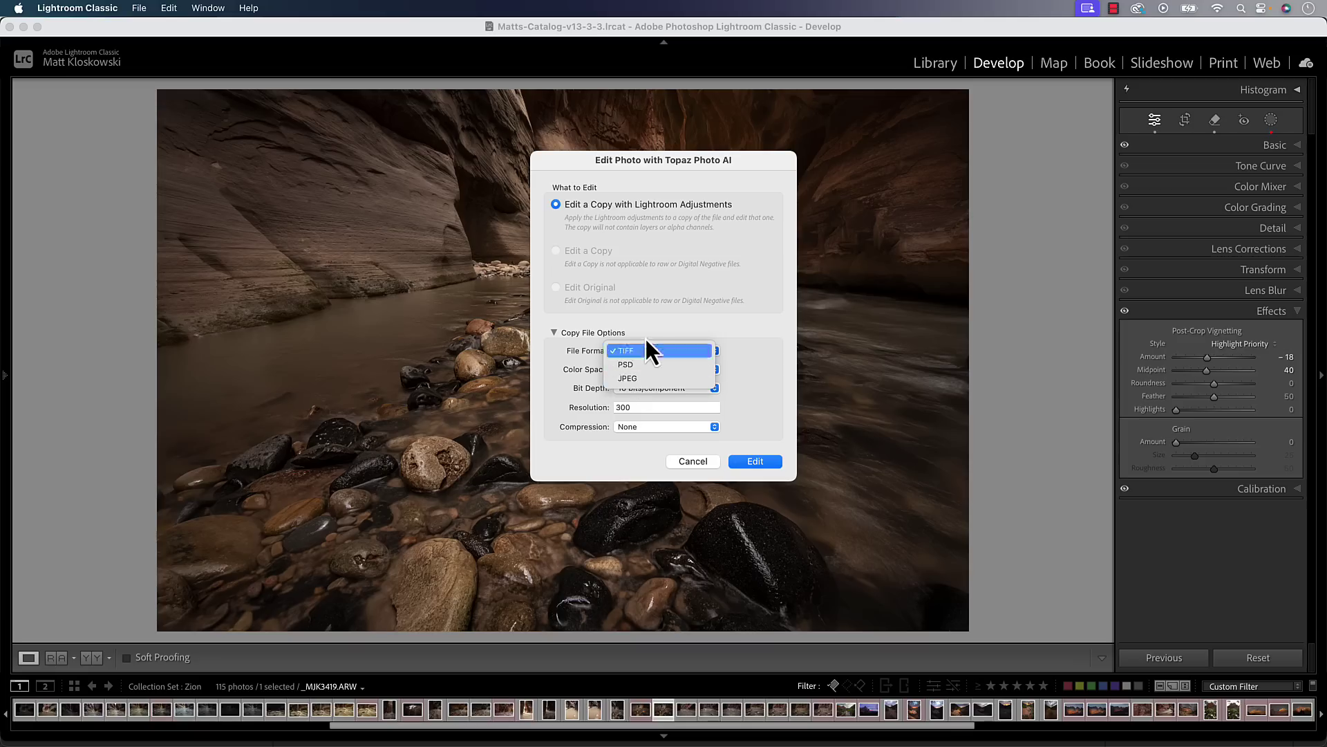
left_click(647, 350)
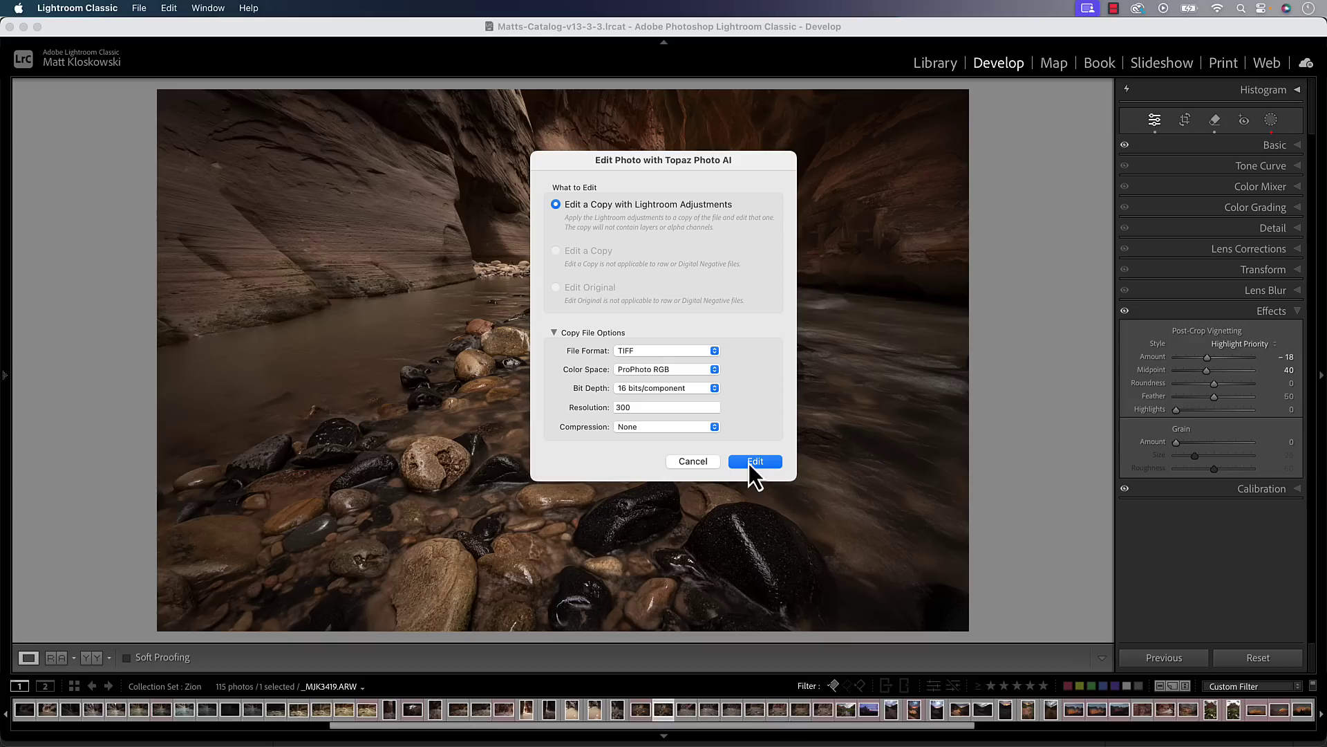
Cancel the TIFF copy and process raw _MJK3419.ARW with Topaz Photo AI via Plug-in Extras.
left_click(693, 461)
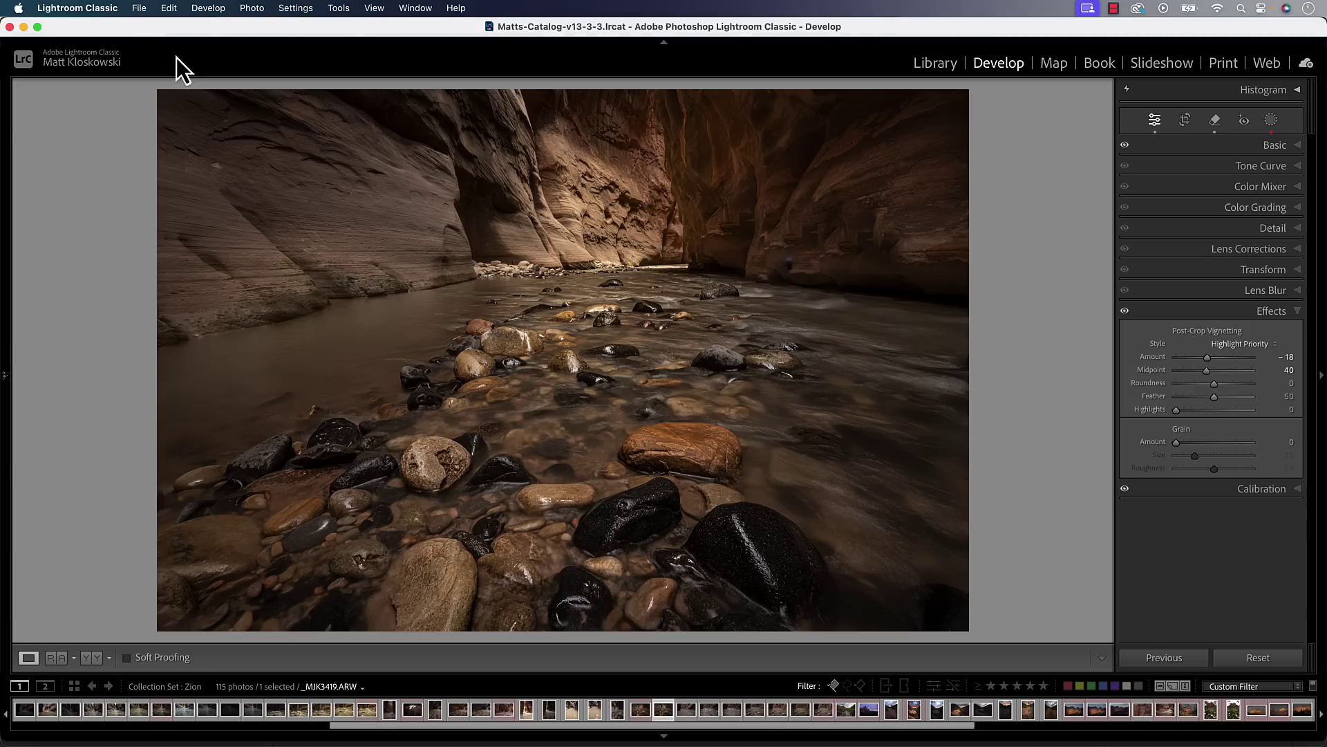
left_click(140, 9)
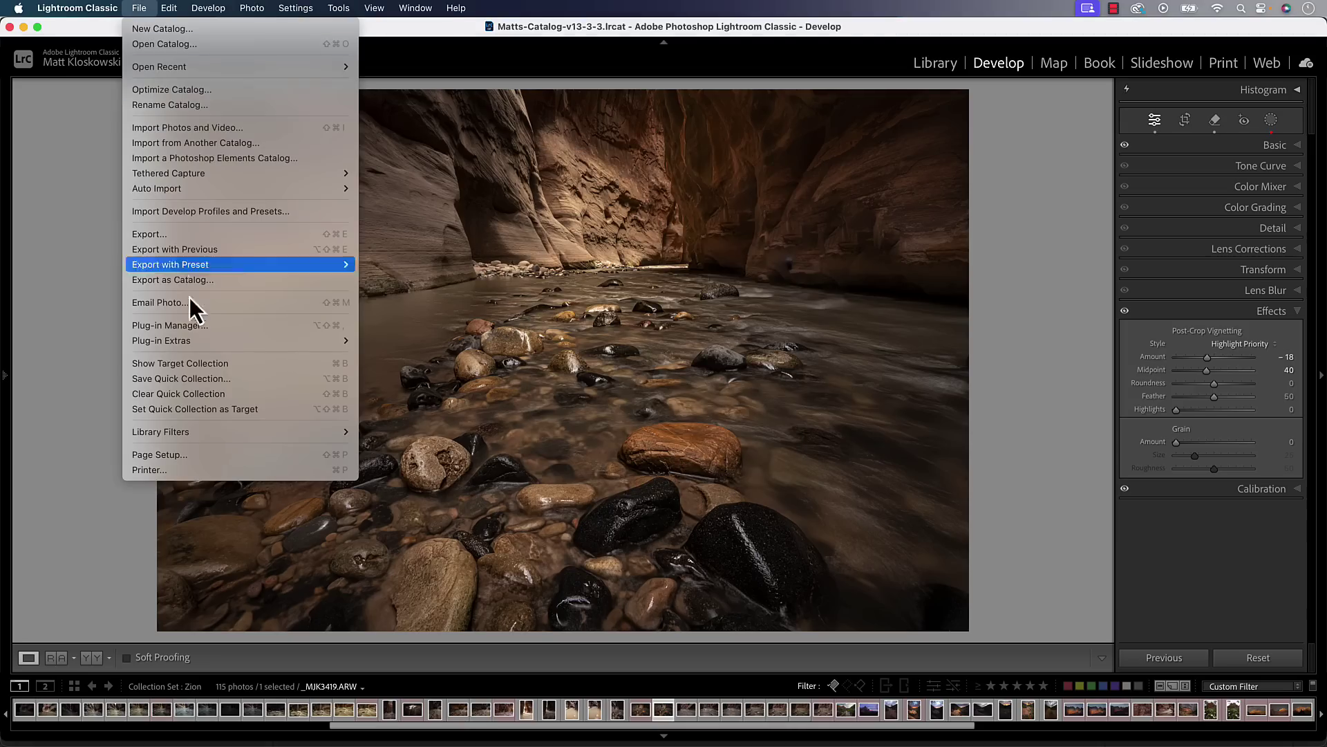
mouse_move(196, 339)
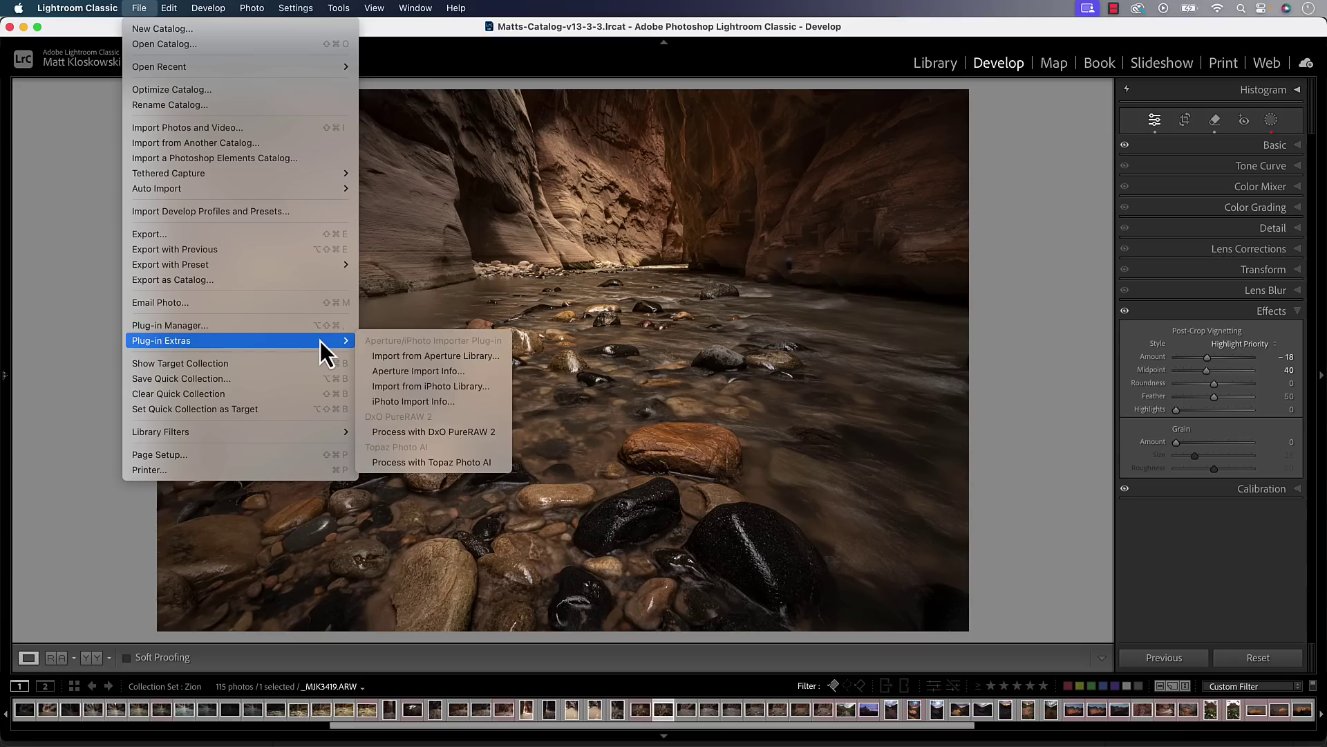
left_click(496, 466)
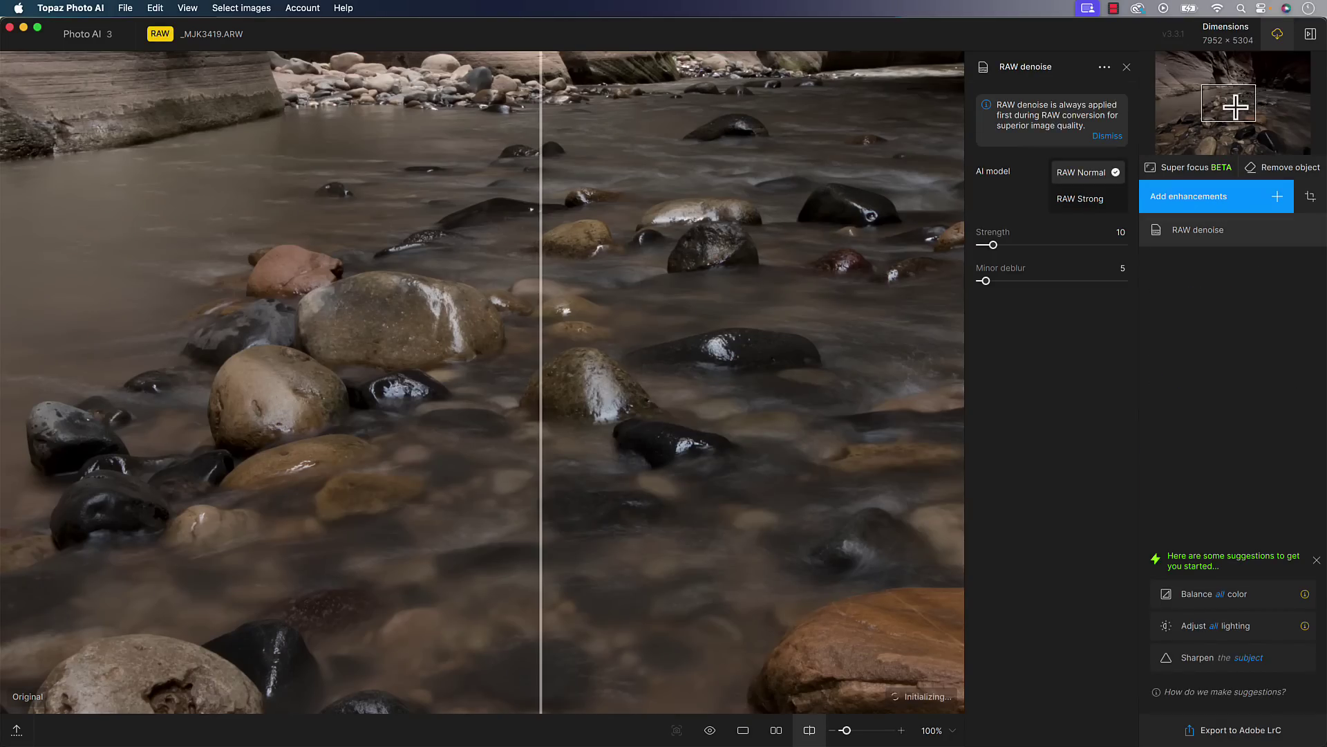
Add Sharpen applied to the whole image at Strength 68.
left_click(1215, 200)
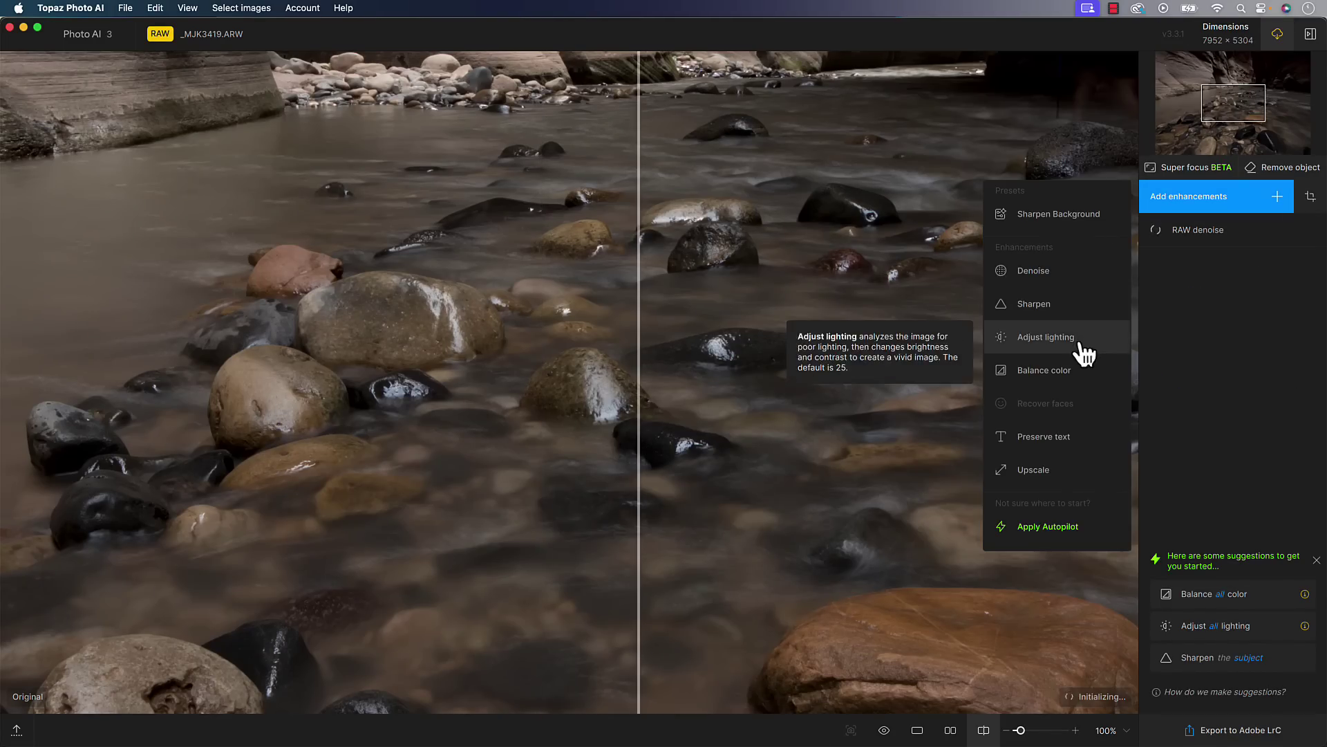
left_click(1051, 306)
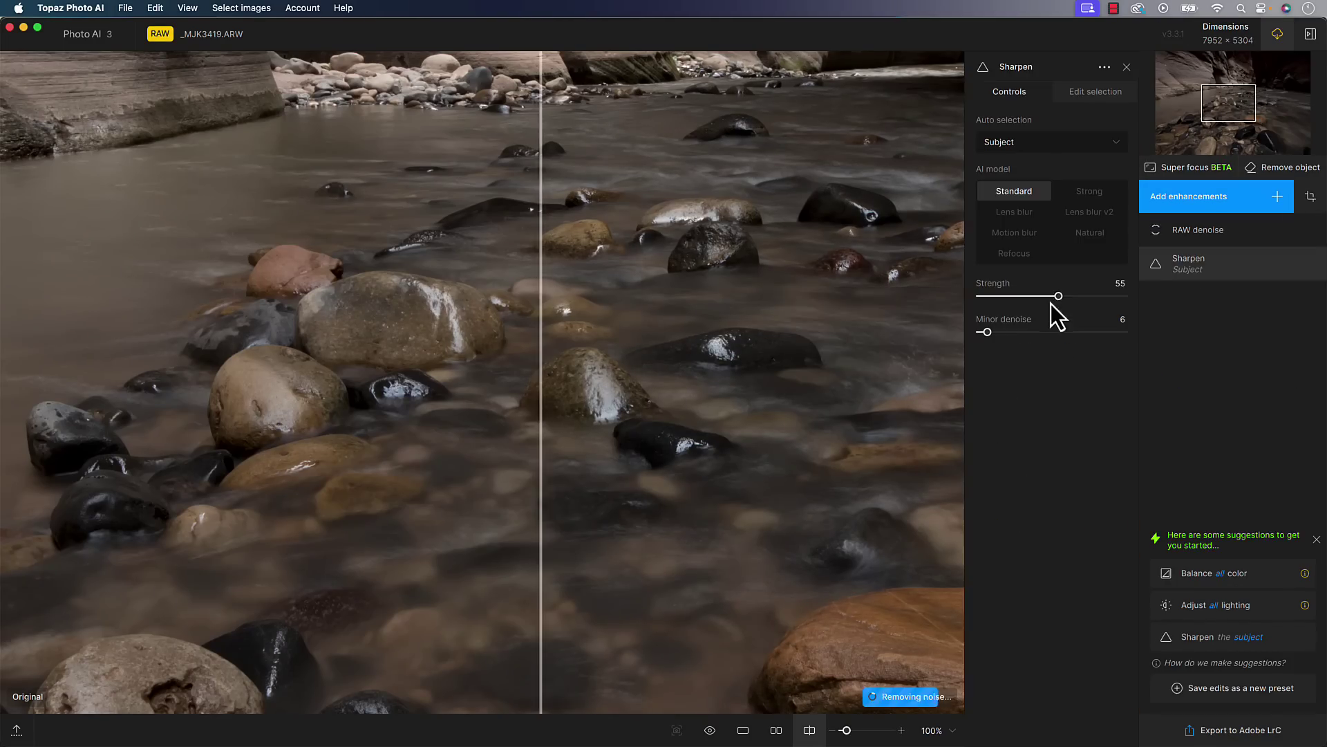
left_click(1024, 142)
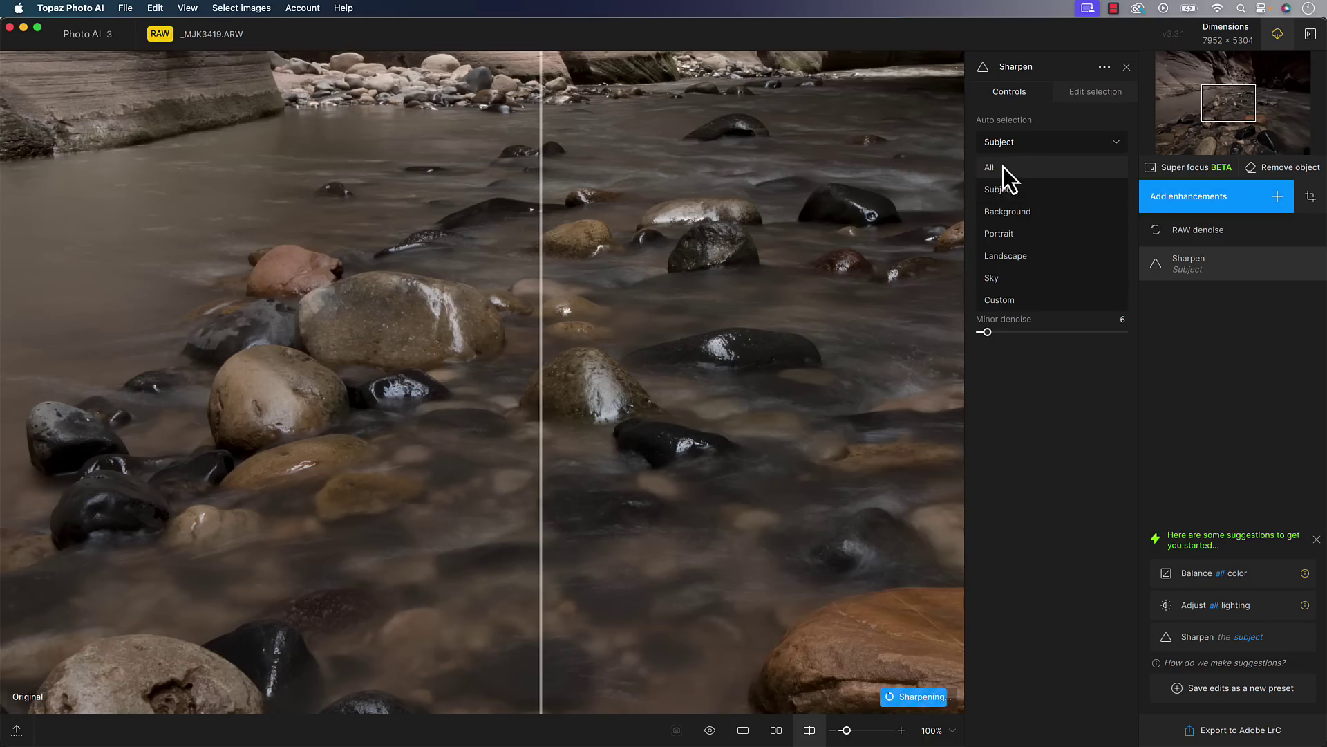
left_click(1002, 168)
left_click_drag(1218, 105, 1250, 148)
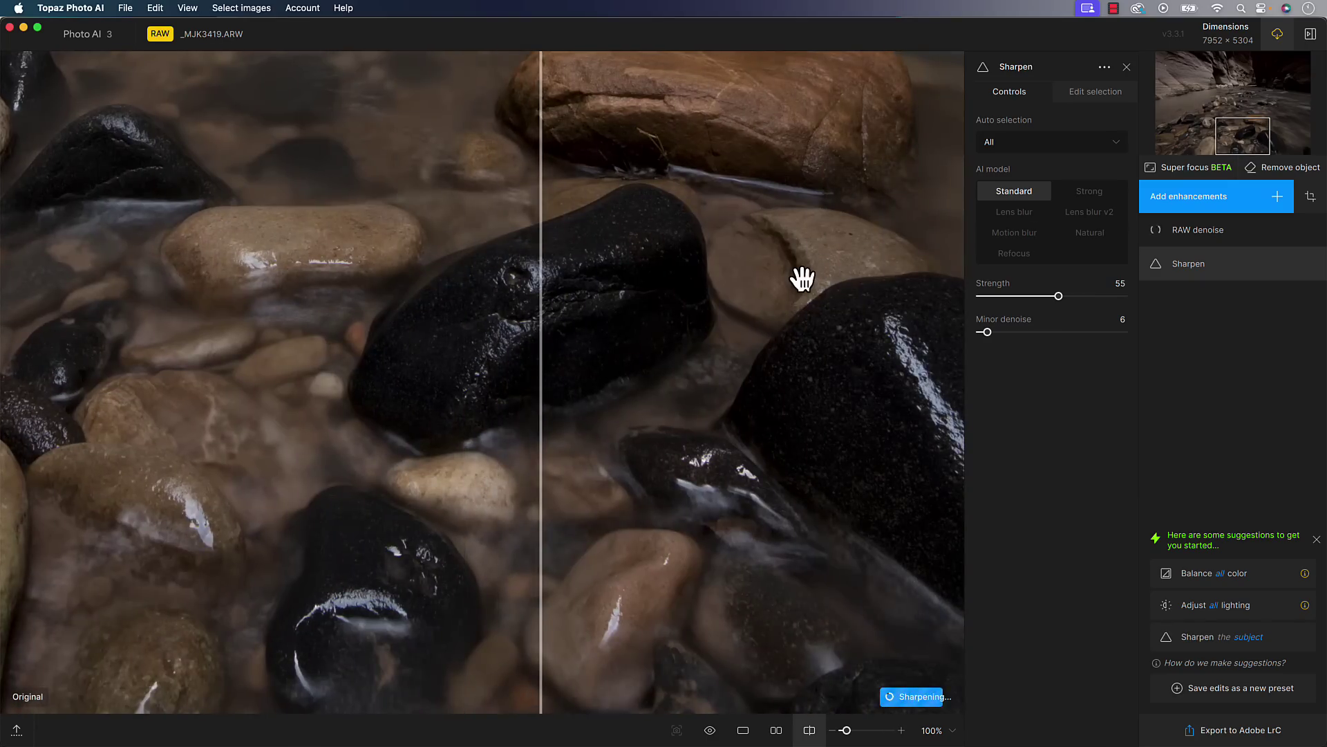
left_click(1078, 296)
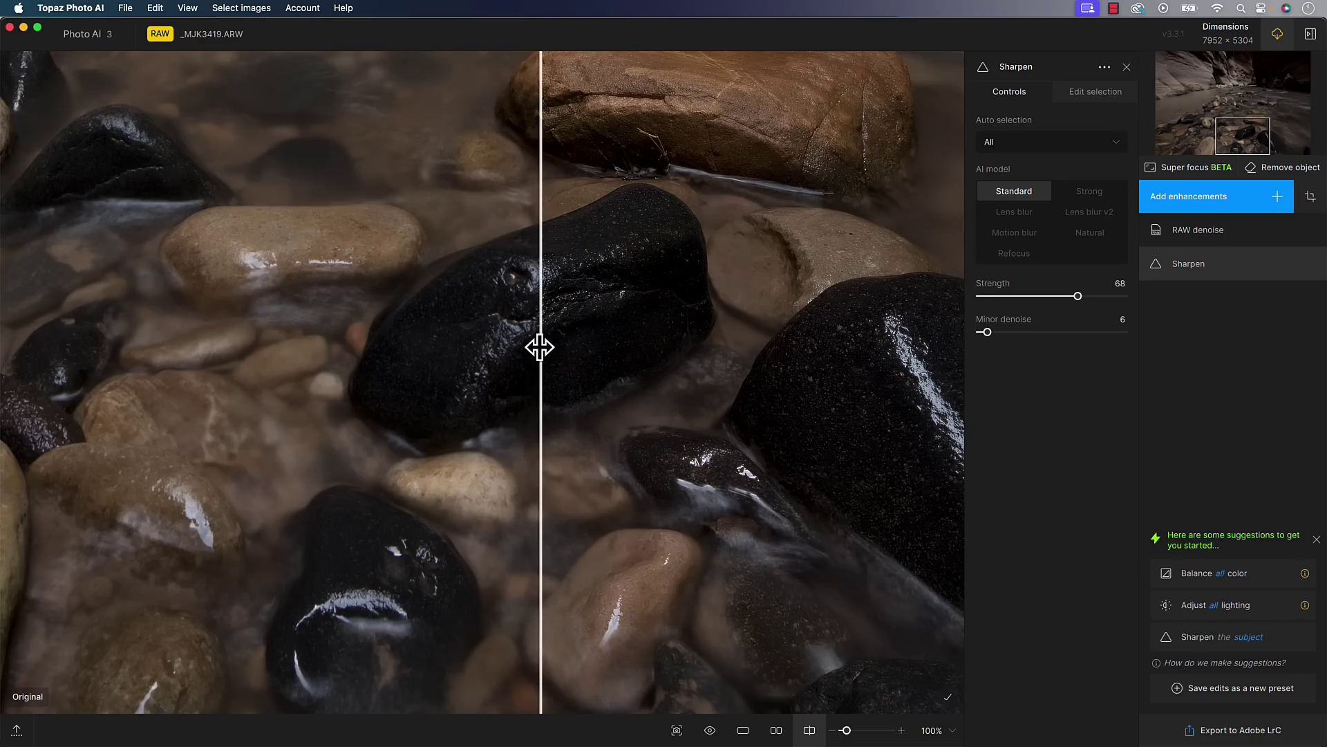
Compare original and sharpened views on the wet rocks and the canyon wall.
mouse_move(540, 347)
left_mouse_down()
mouse_move(835, 355)
mouse_move(172, 323)
mouse_move(492, 329)
mouse_move(625, 353)
mouse_move(341, 361)
mouse_move(525, 340)
left_mouse_up()
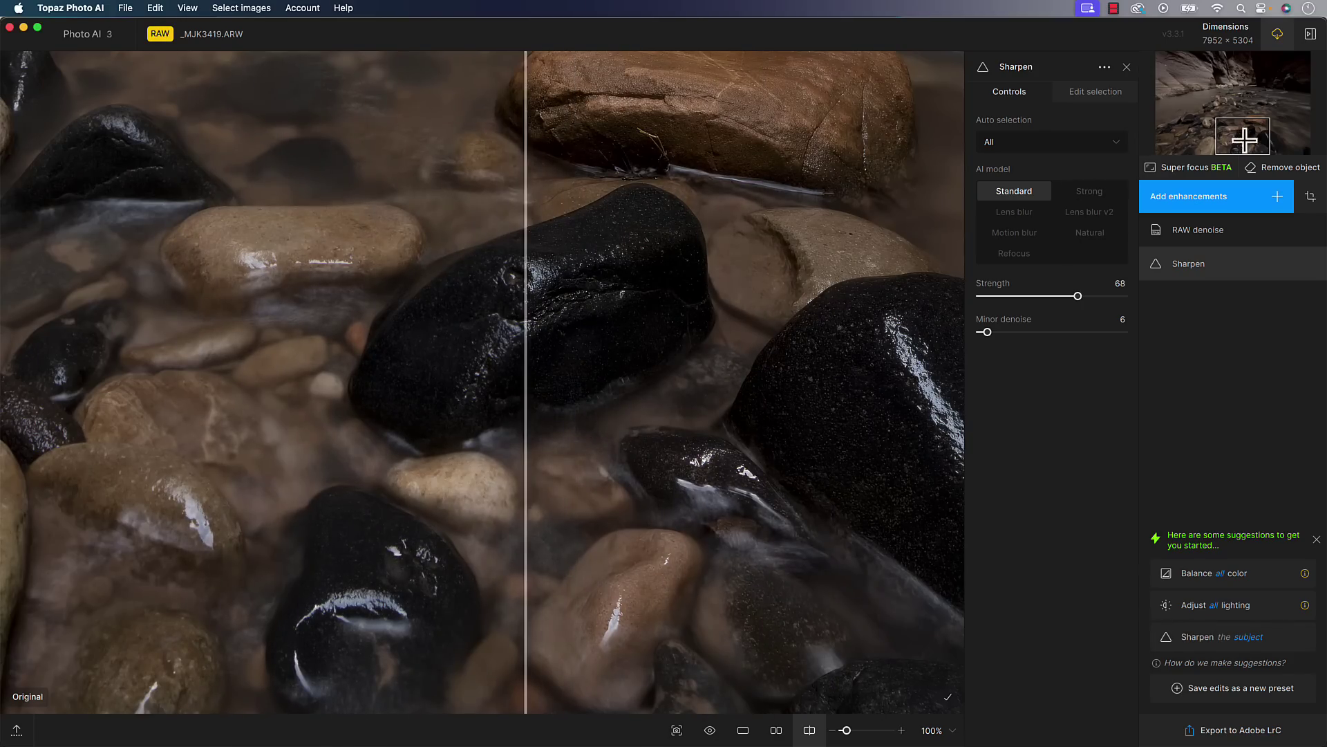
left_click_drag(1239, 137, 1203, 65)
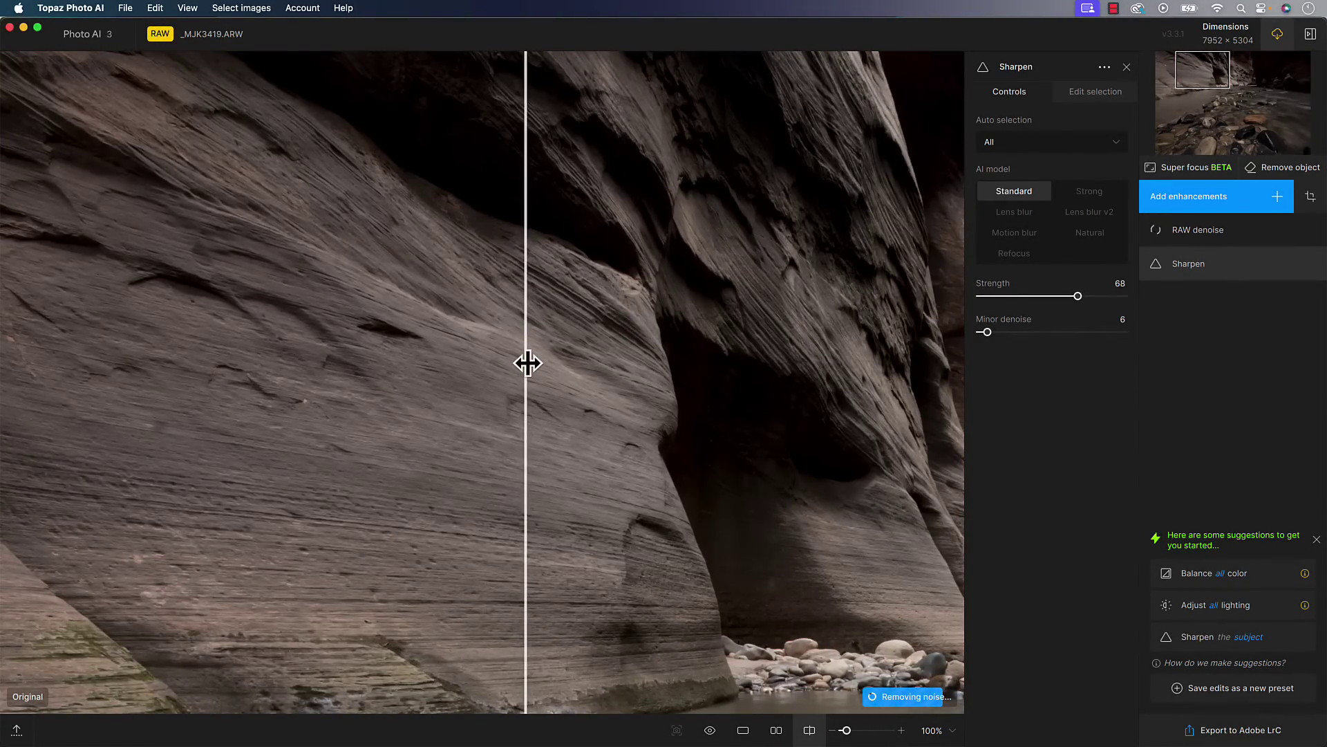
mouse_move(528, 363)
left_mouse_down()
mouse_move(643, 352)
mouse_move(521, 353)
left_mouse_up()
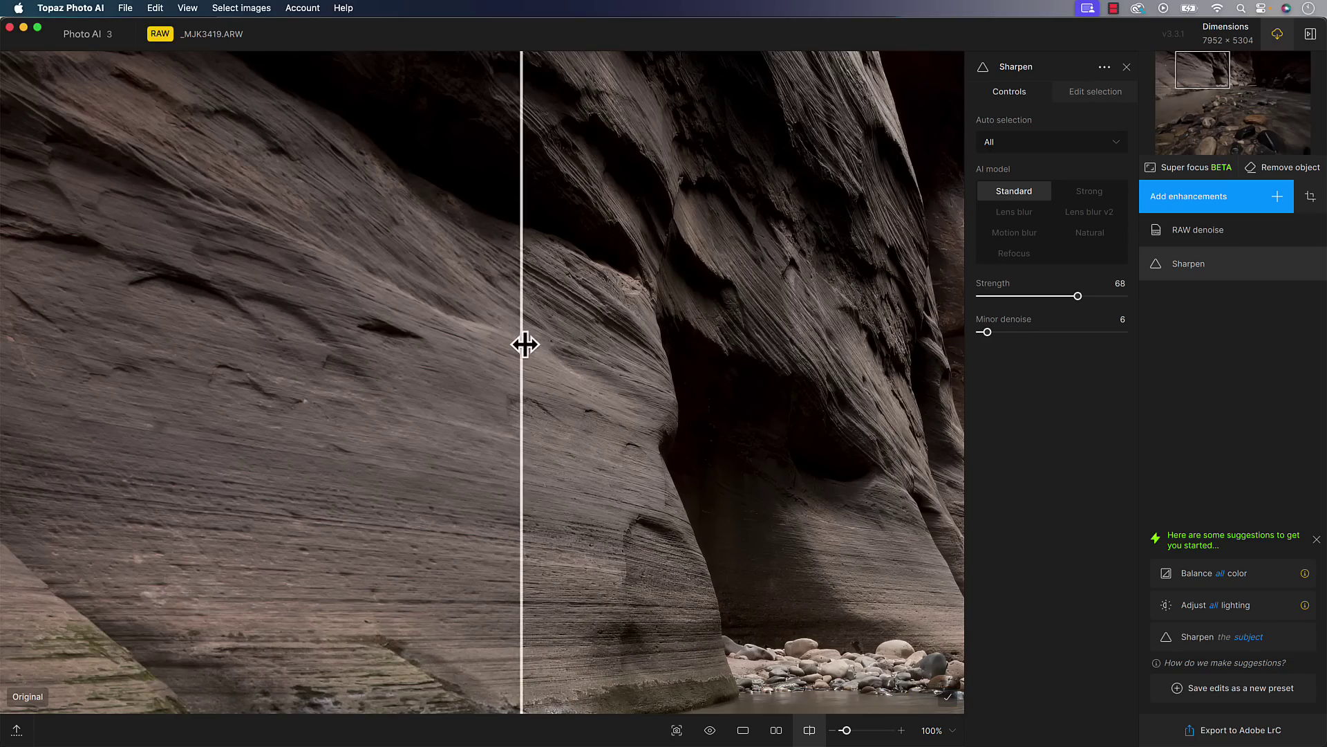
left_click_drag(524, 343, 749, 342)
left_click_drag(836, 342, 465, 332)
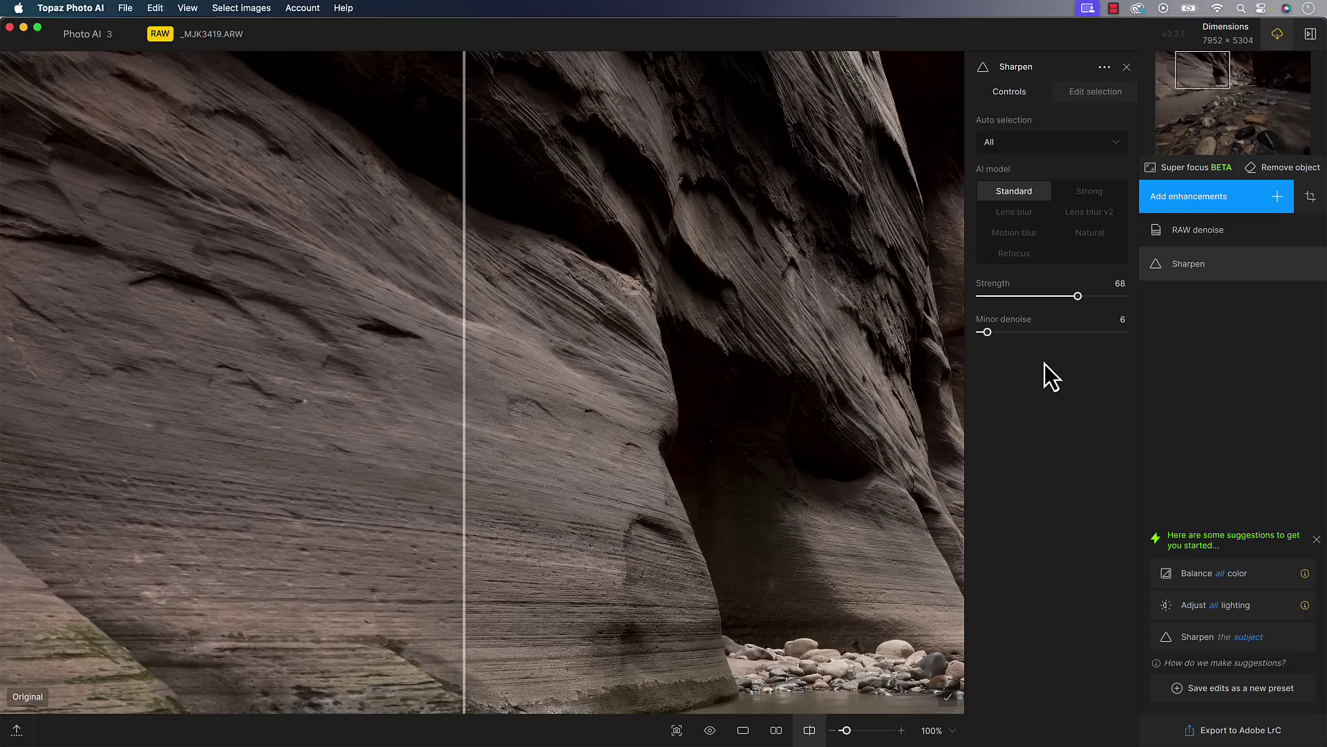
Export the result to Lightroom Classic and open the new _MJK3419.dng from the filmstrip.
left_click(1224, 735)
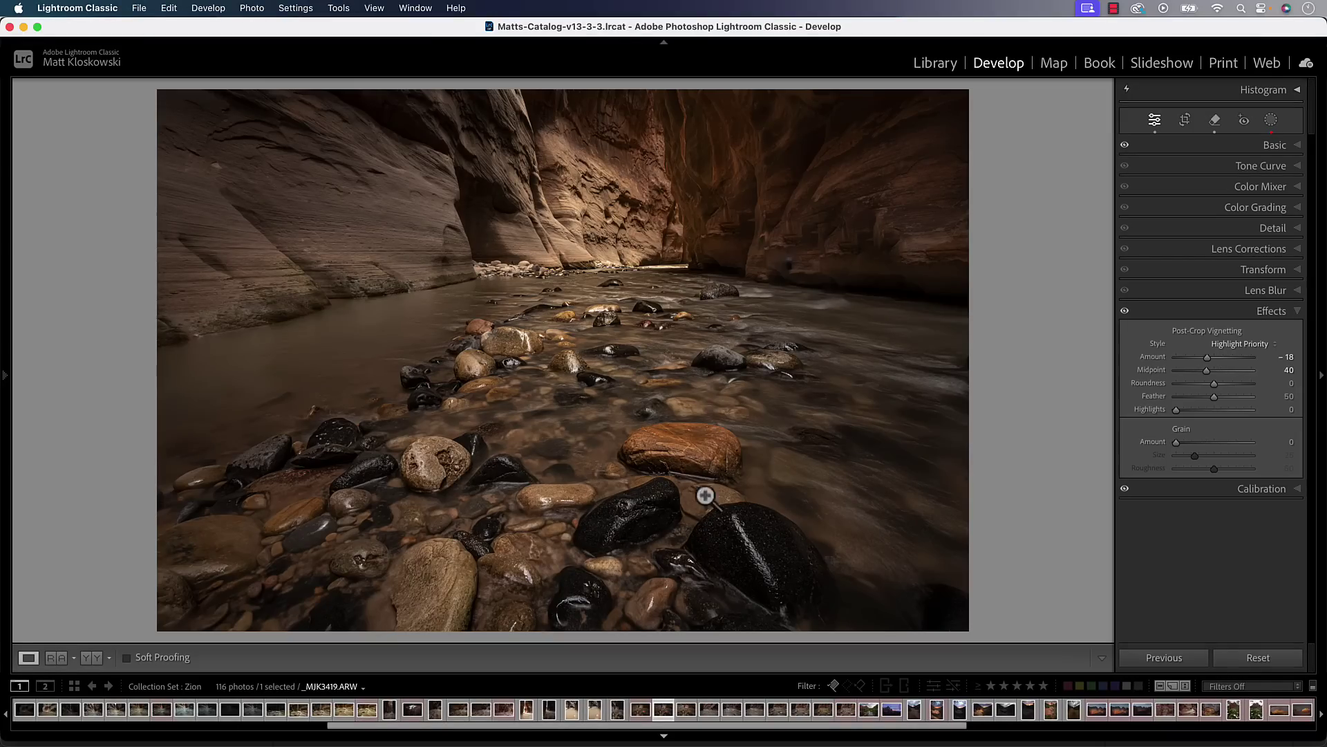
left_click_drag(664, 673, 661, 566)
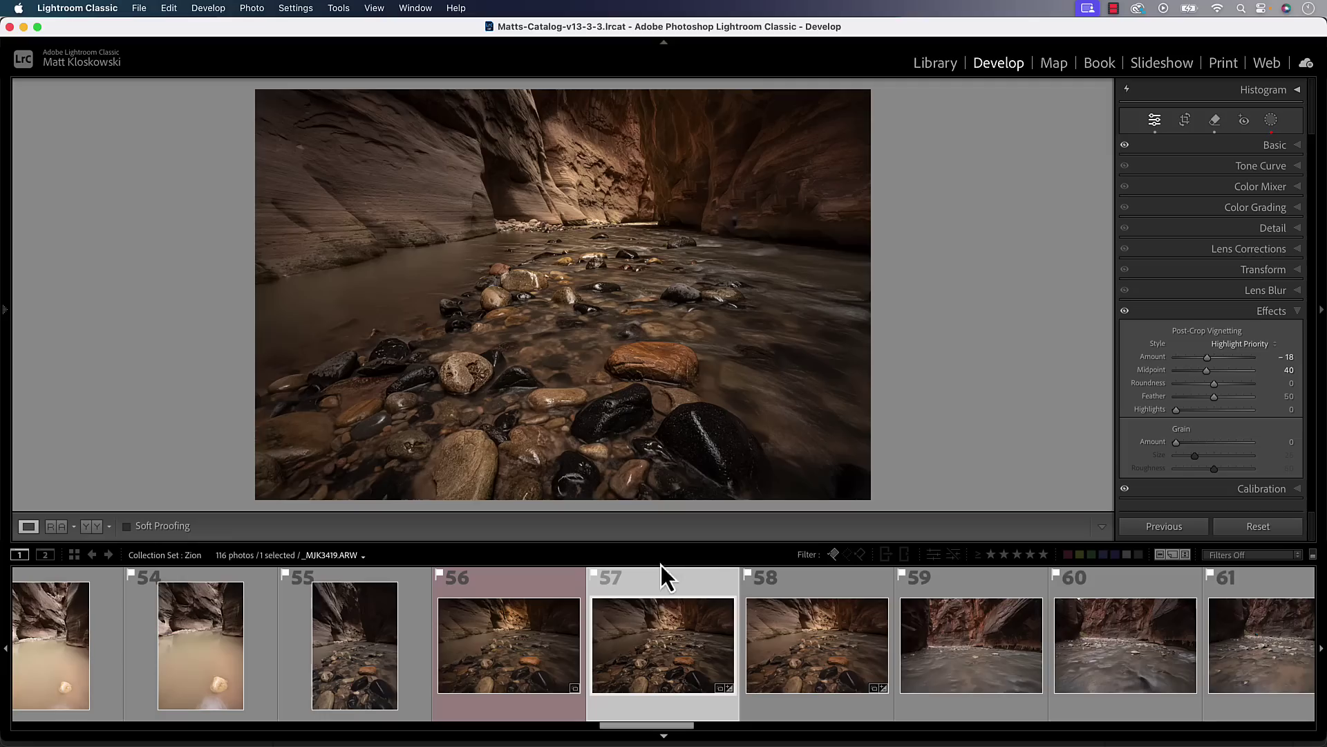
left_click(850, 631)
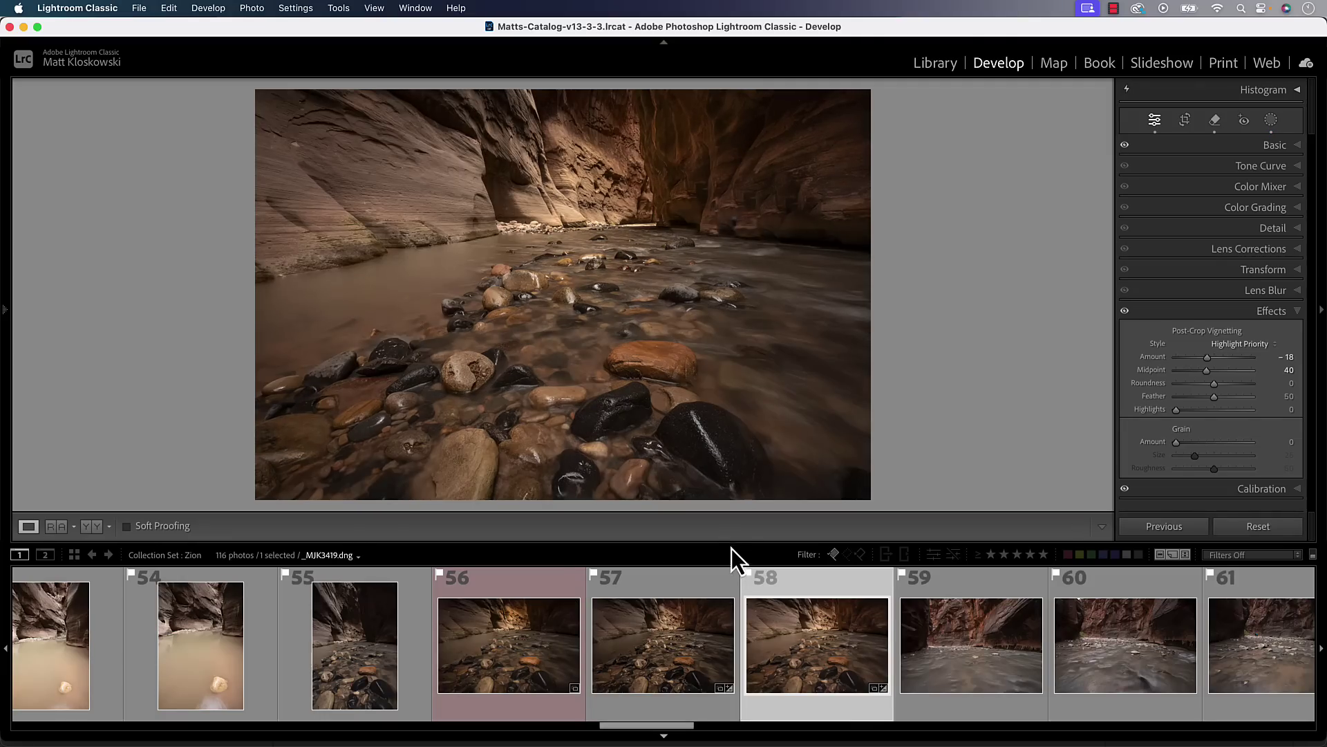
left_click_drag(729, 541, 735, 666)
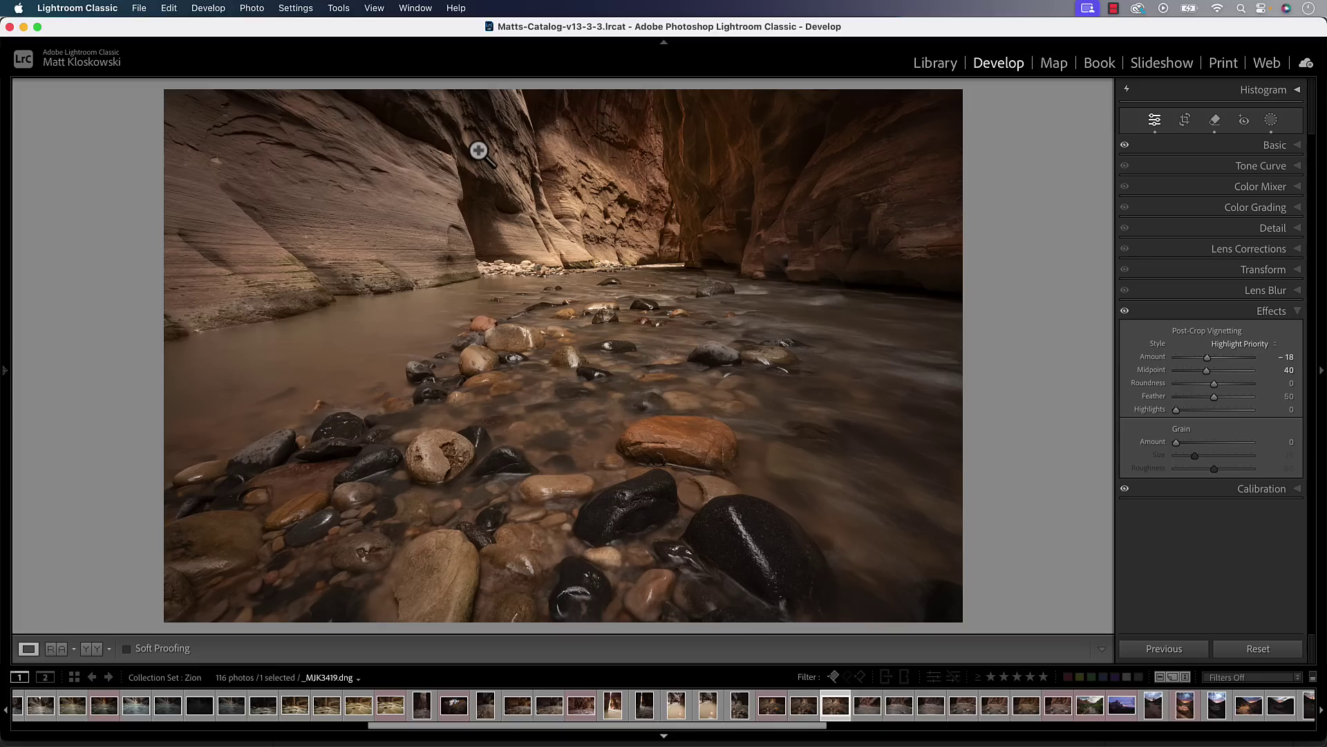
Revisit the Edit In and Plug-in Extras Topaz options for the DNG, closing both unused.
left_click(250, 10)
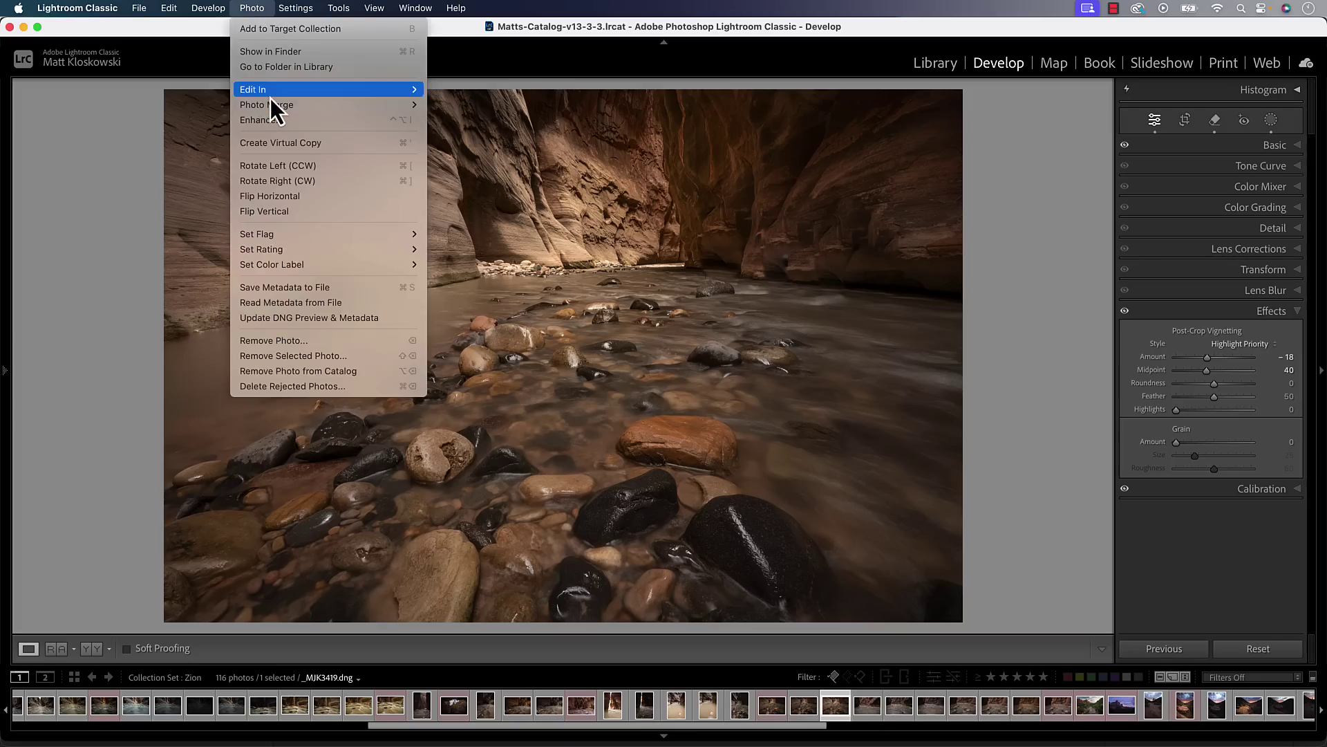
mouse_move(271, 95)
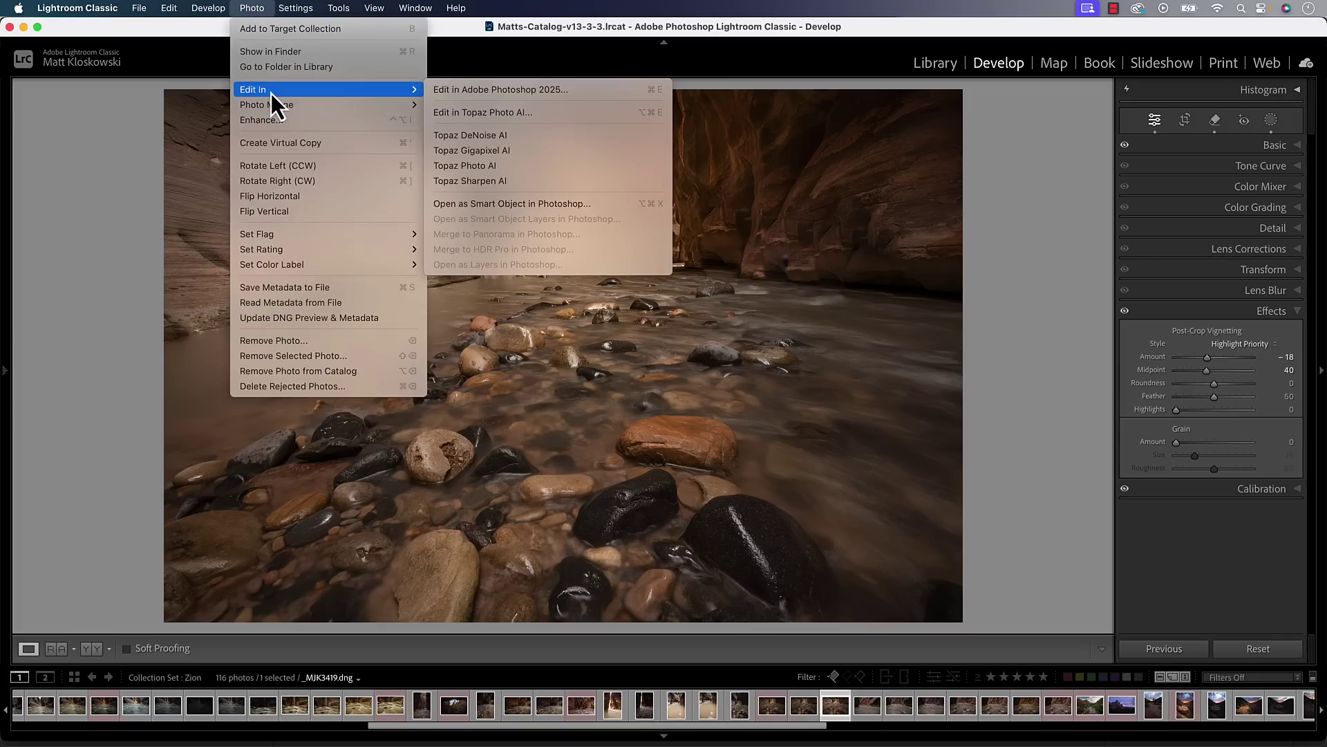
left_click(252, 8)
left_click(136, 10)
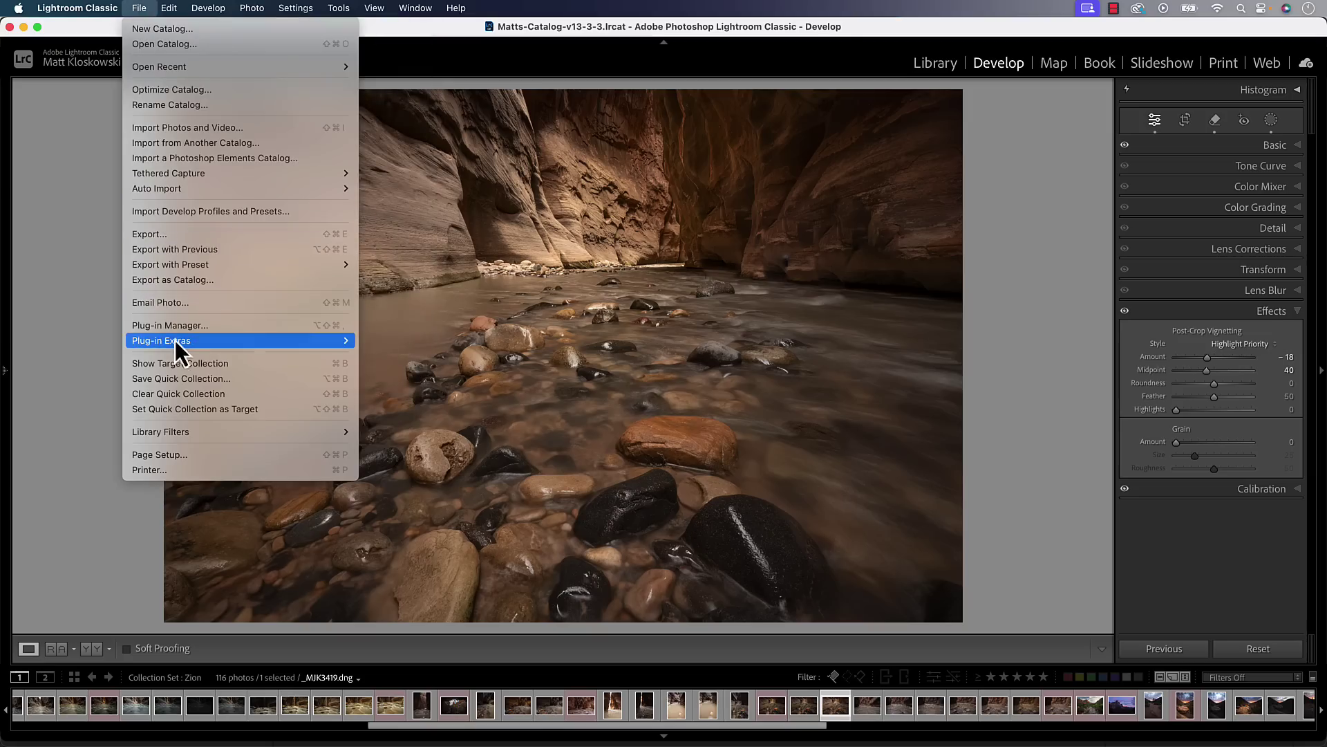
mouse_move(175, 340)
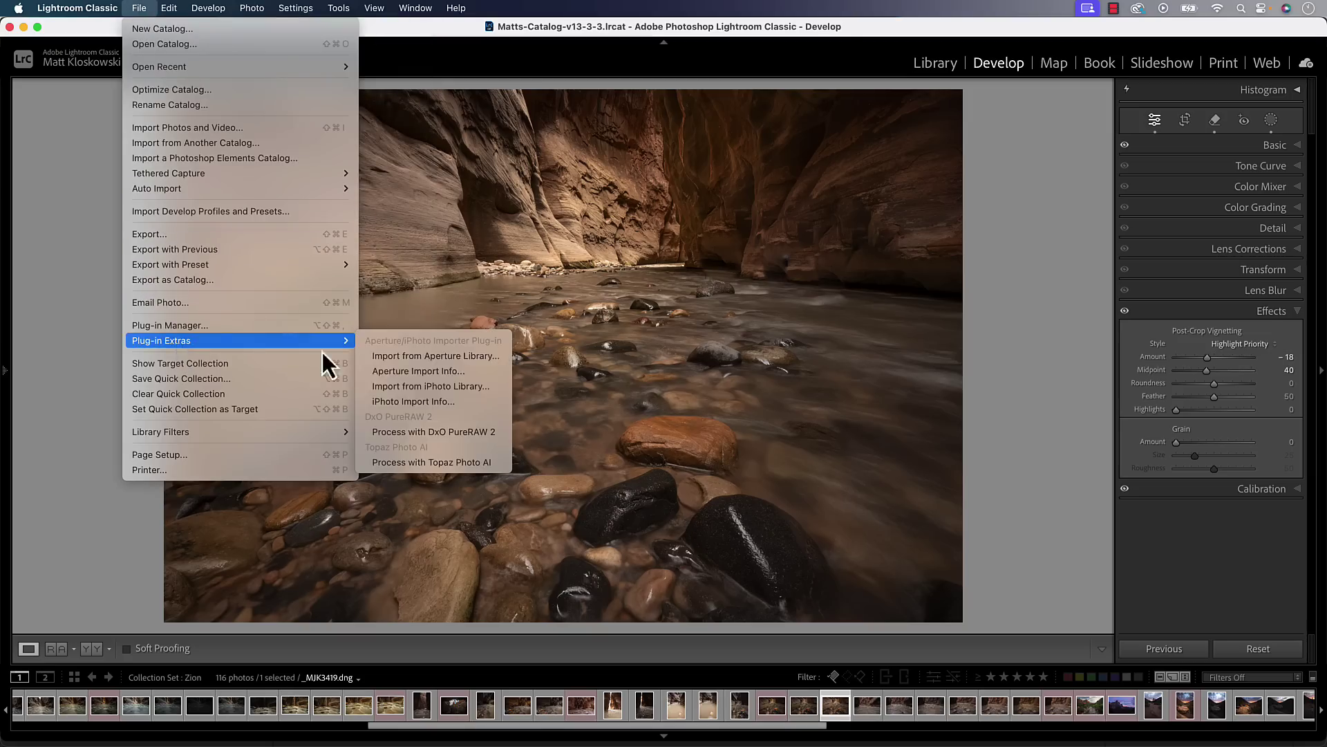
left_click(396, 447)
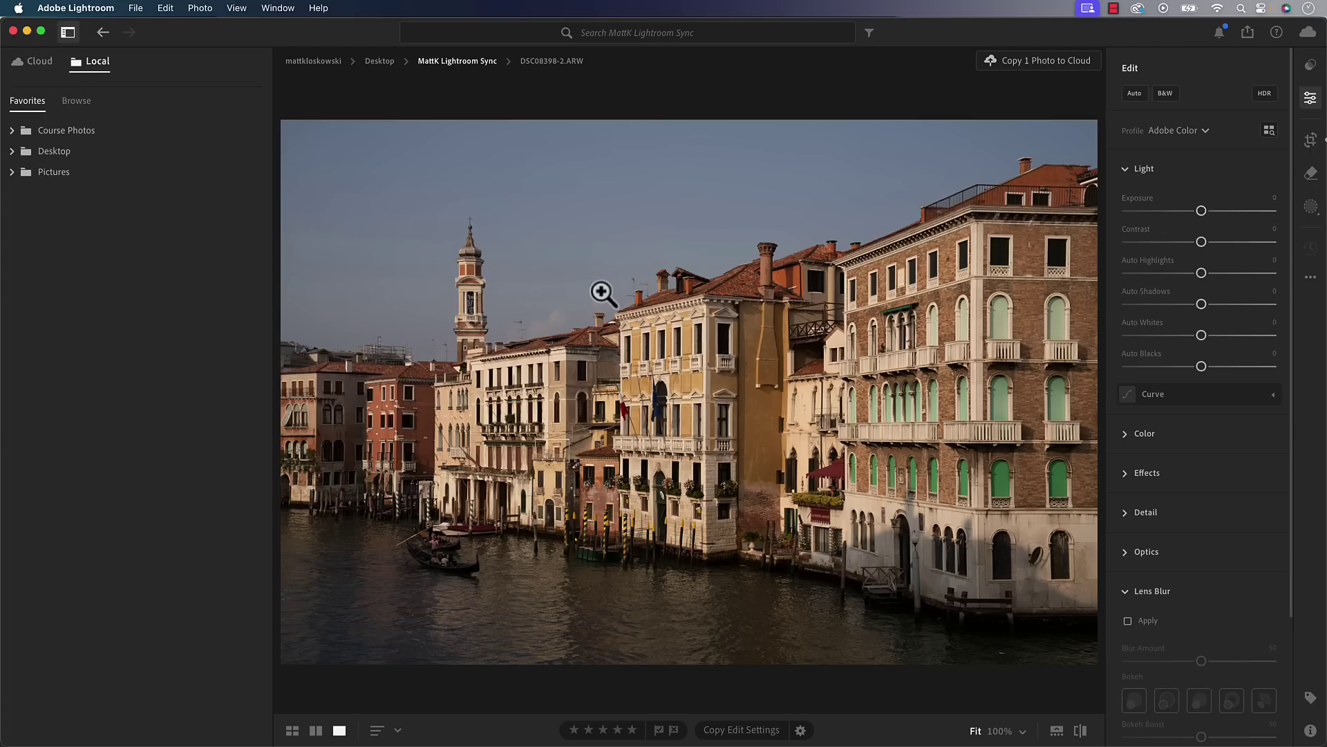
key("g")
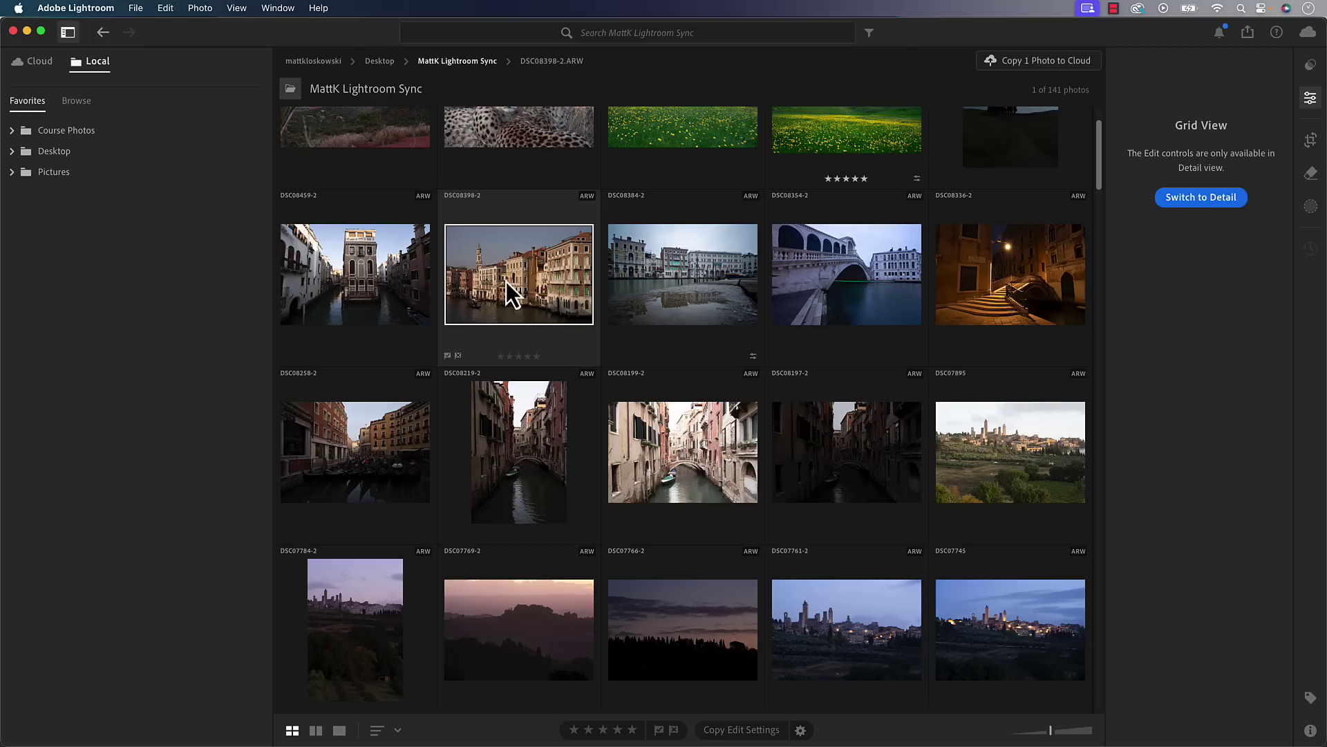
key("d")
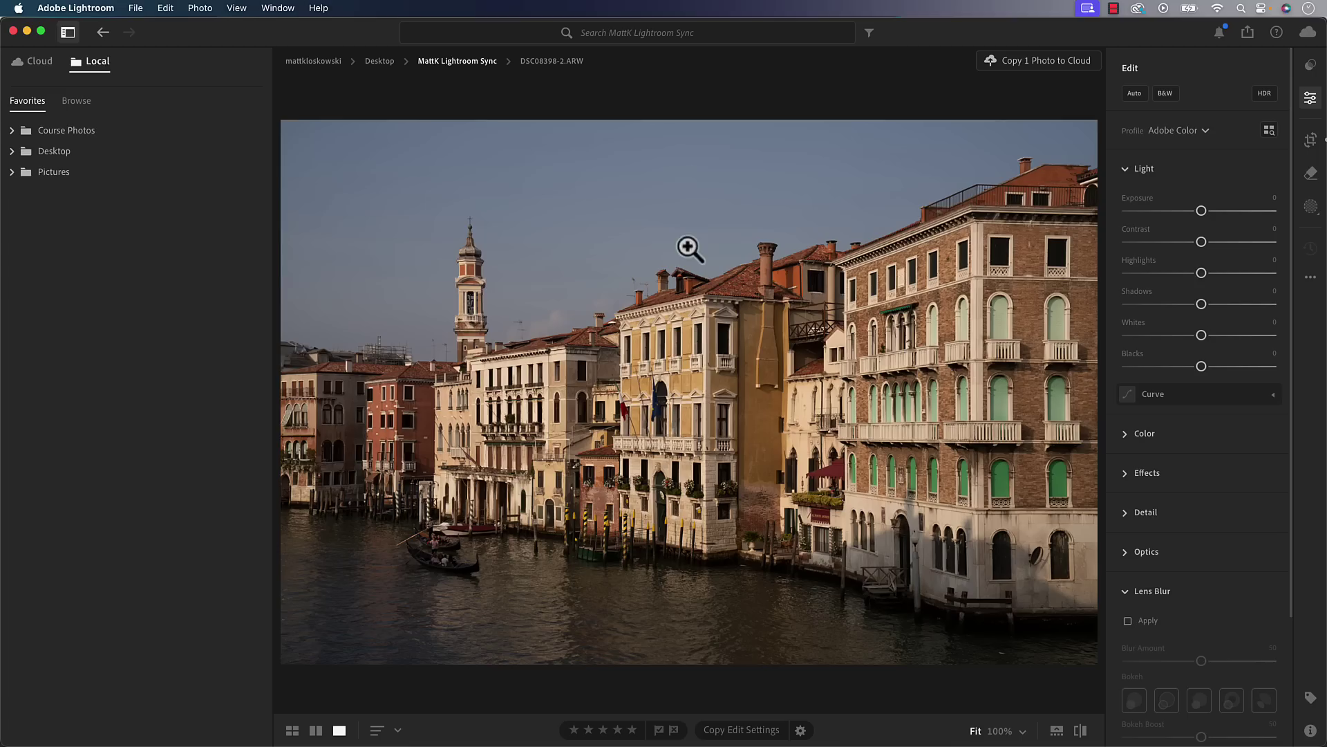
left_click(135, 8)
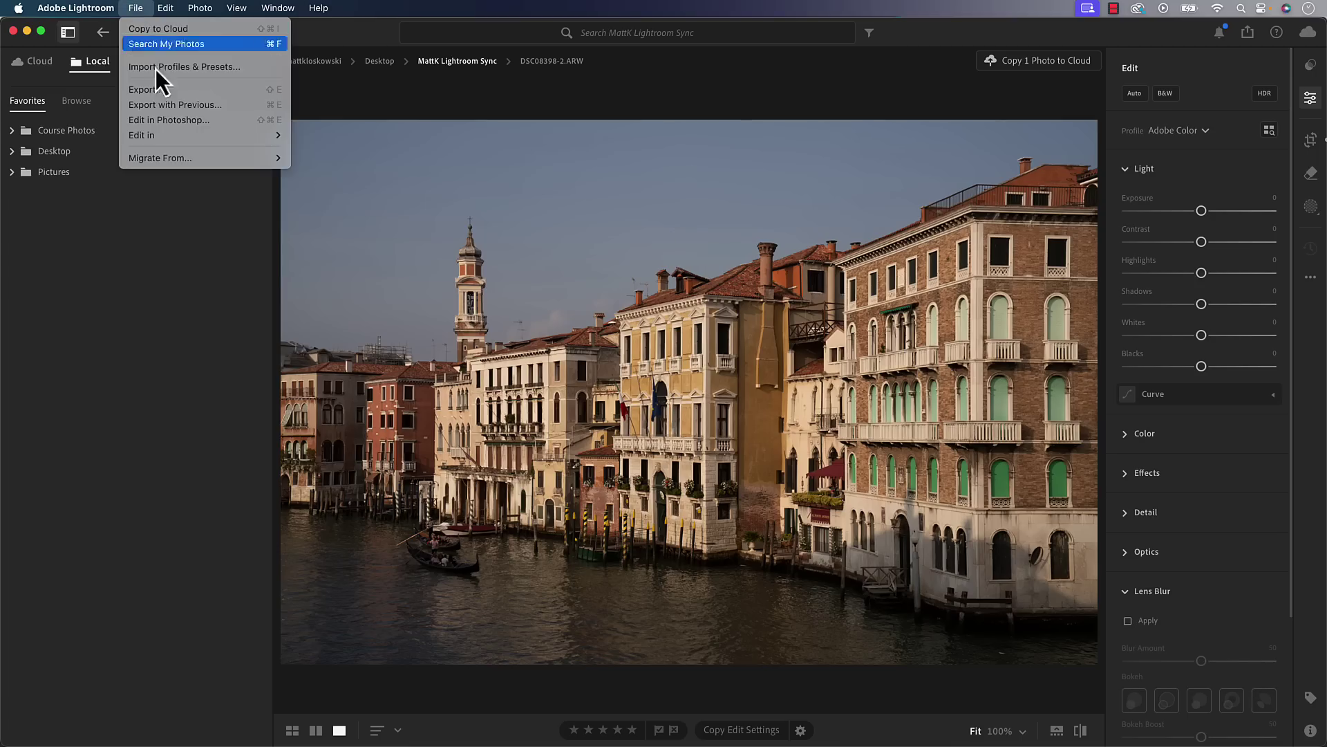
mouse_move(169, 138)
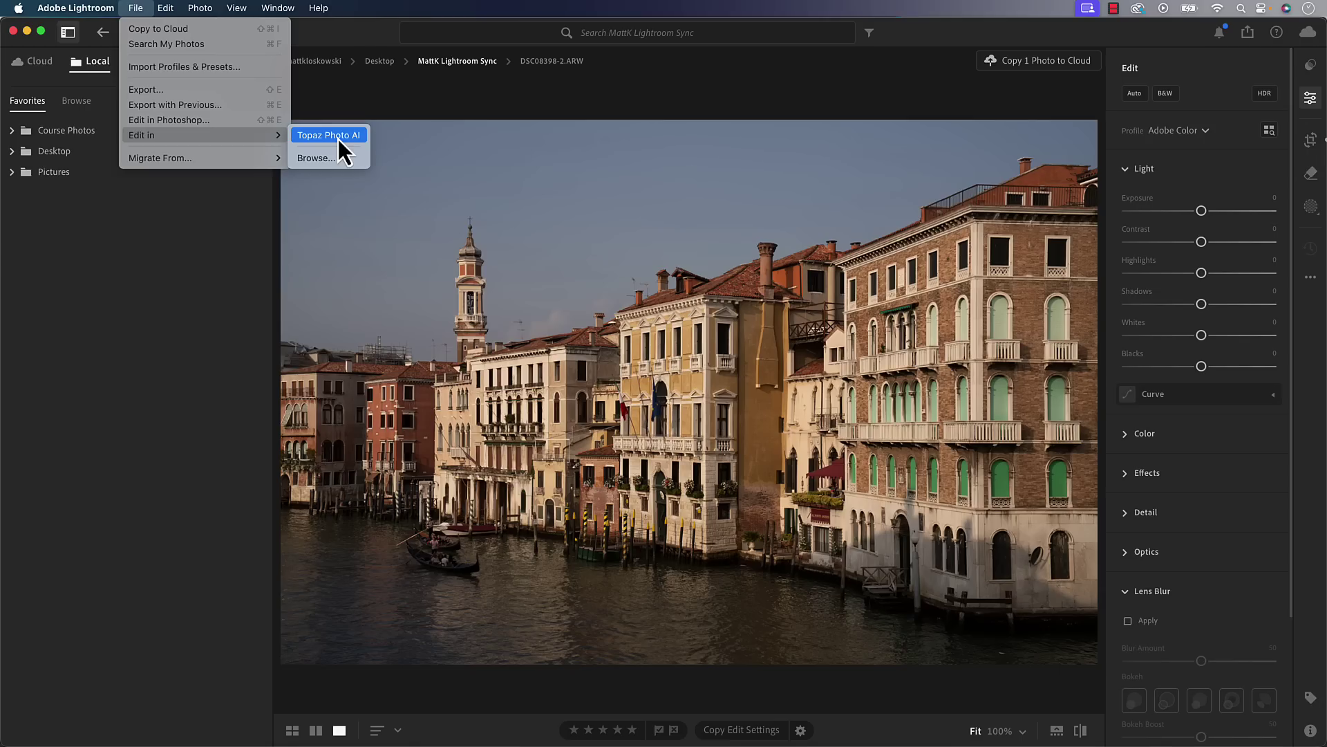
left_click(354, 40)
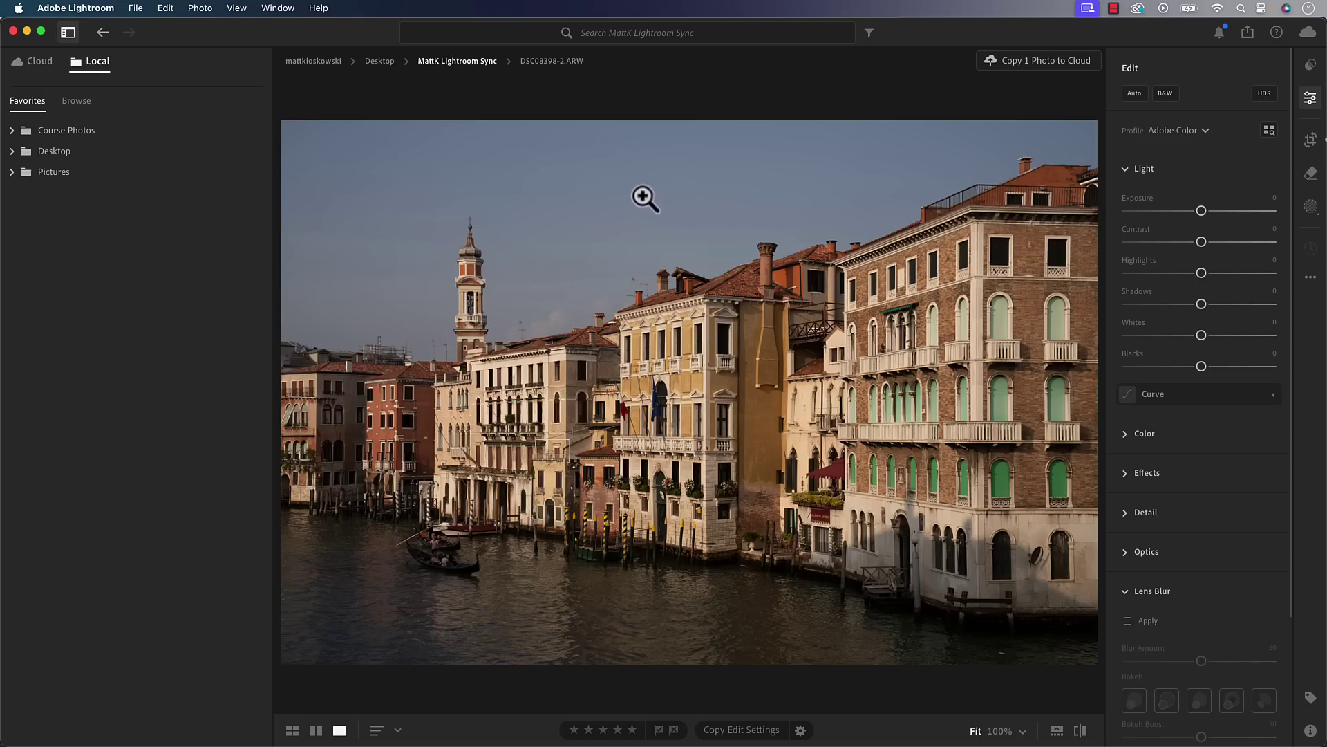
Reveal DSC08398-2.ARW in Finder and open it with Topaz Photo AI.
right_click(592, 188)
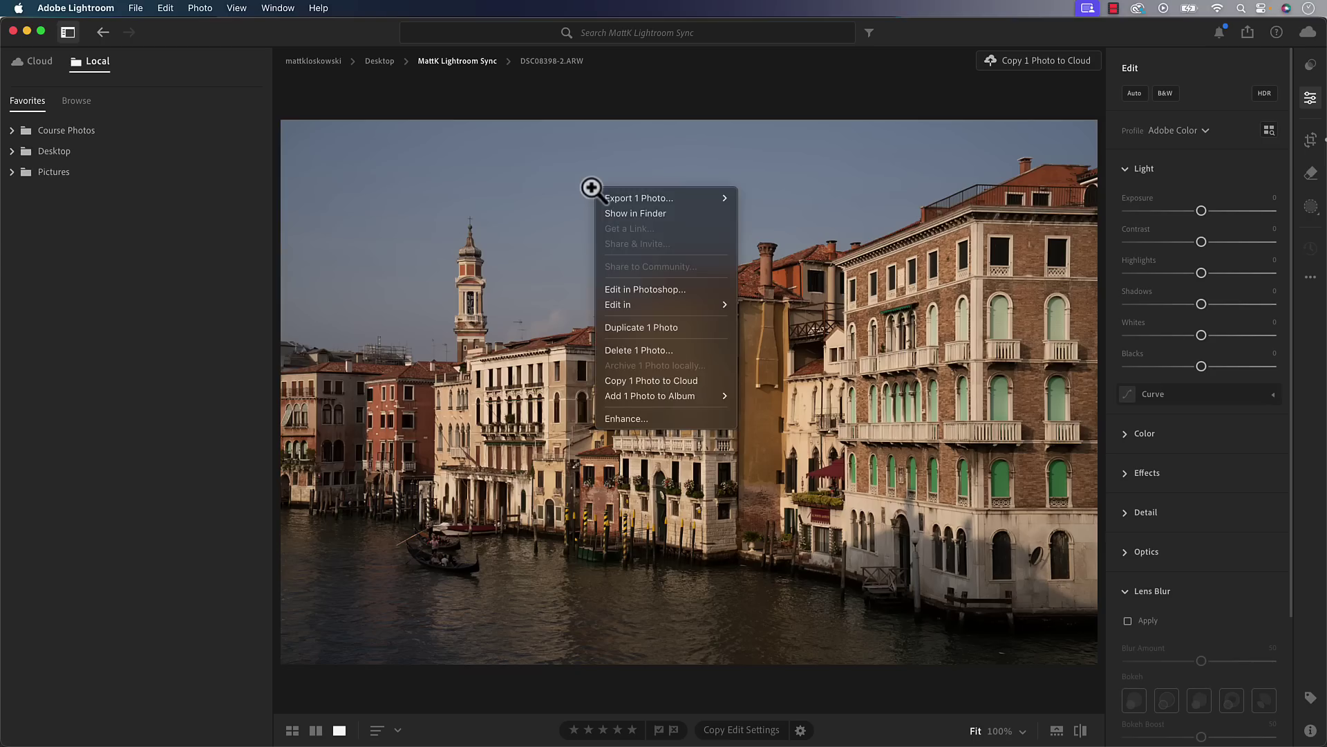
left_click(640, 213)
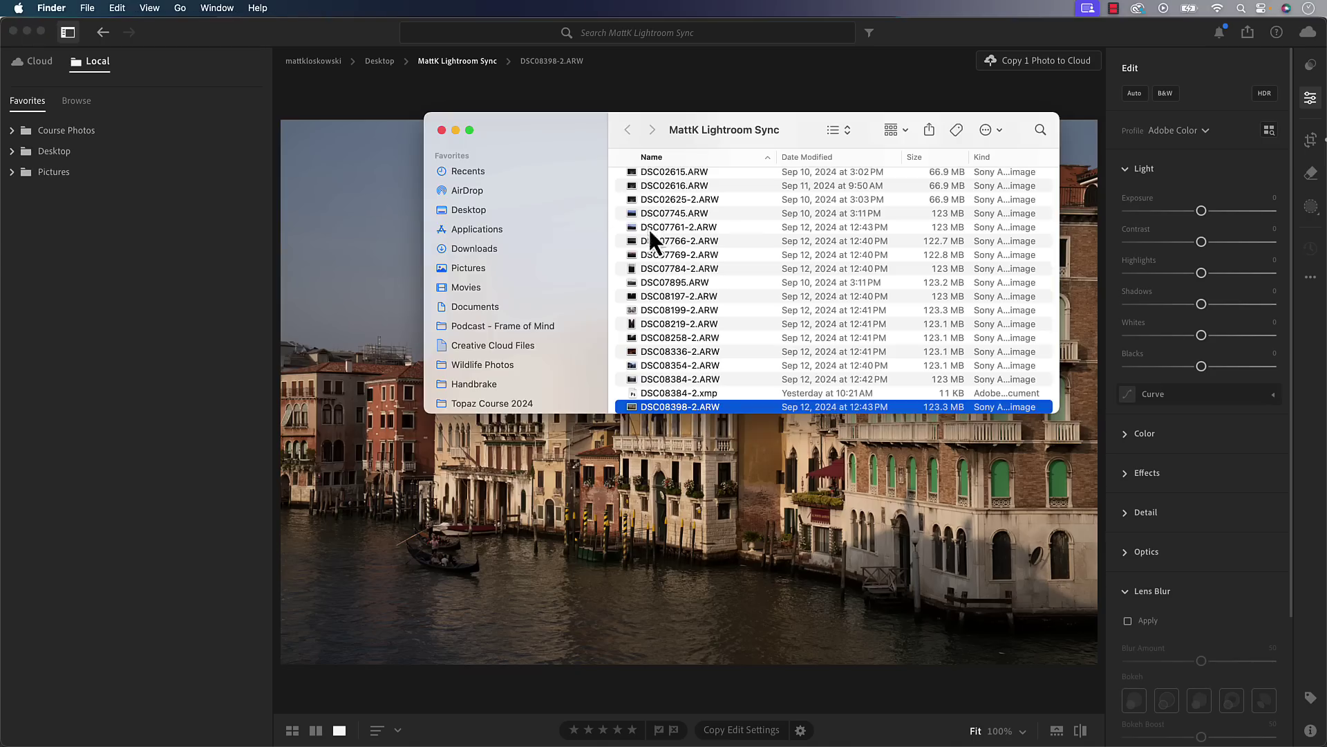
scroll(678, 347, "down", 5)
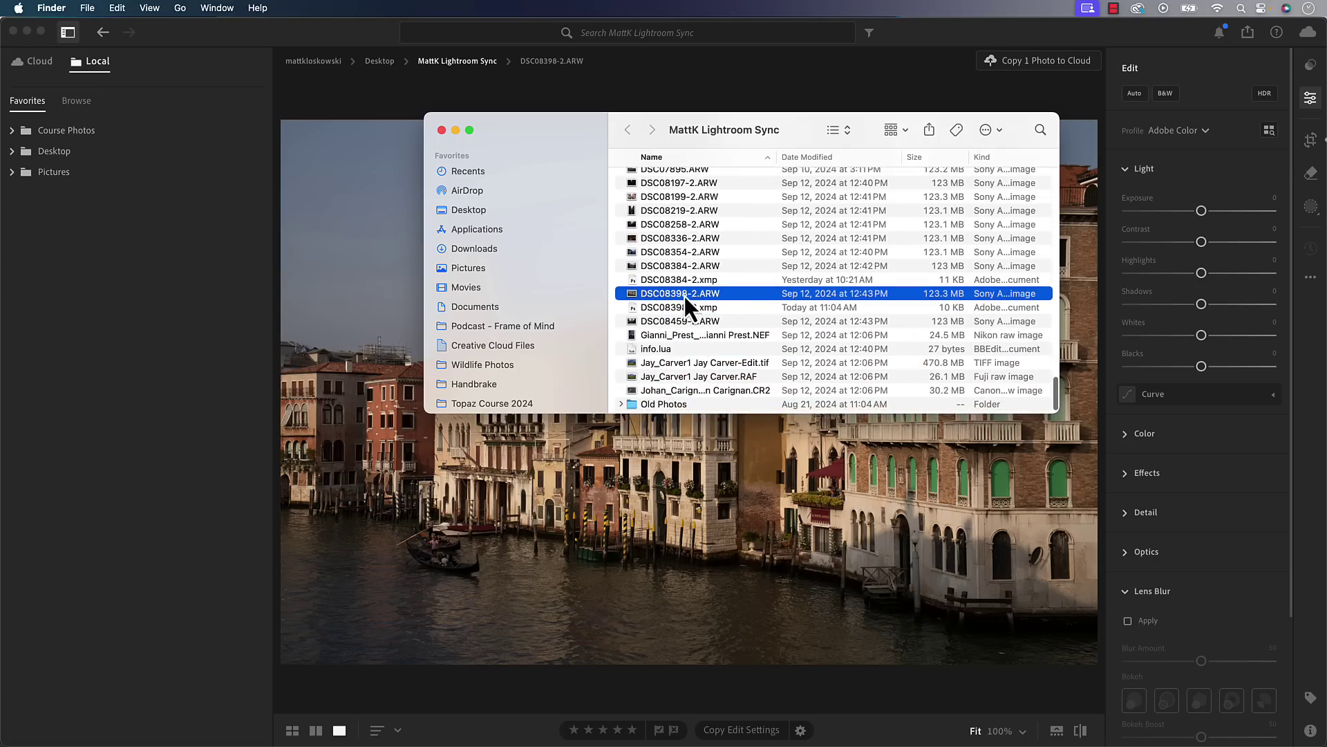
right_click(685, 296)
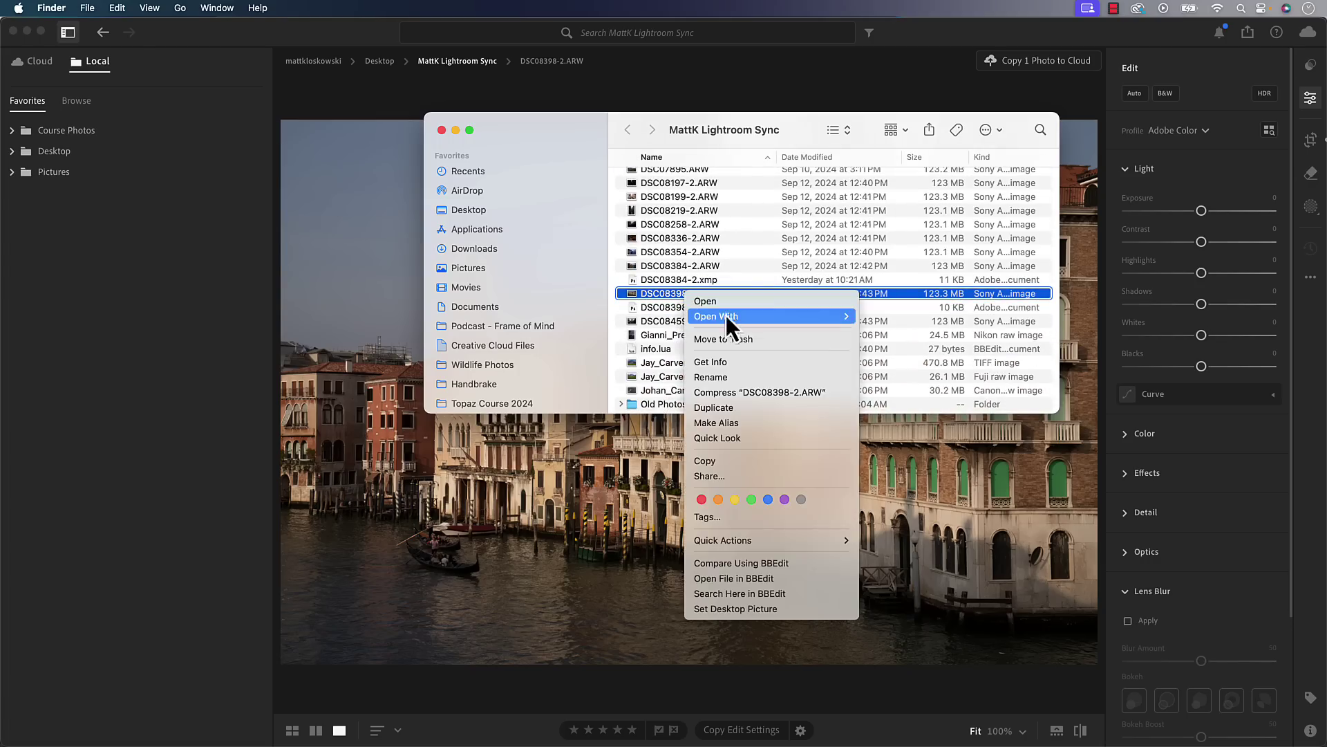
mouse_move(740, 320)
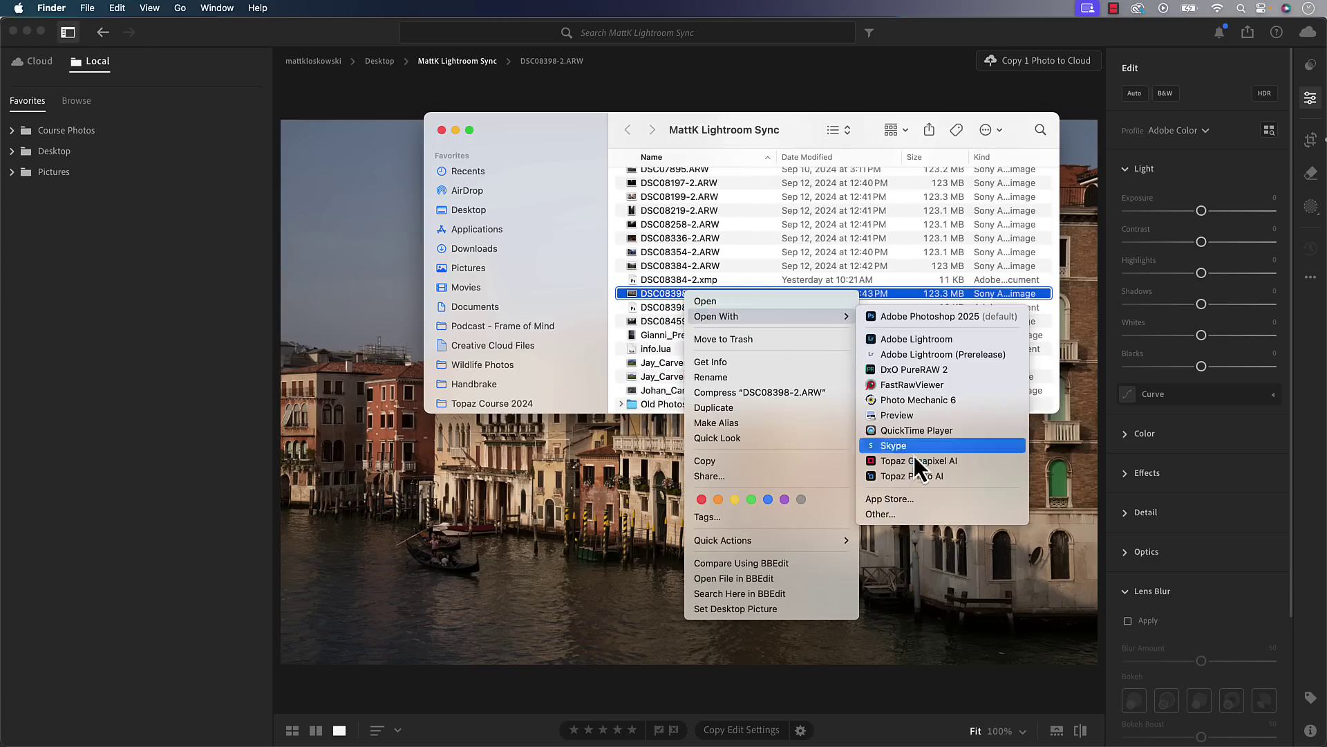
left_click(914, 475)
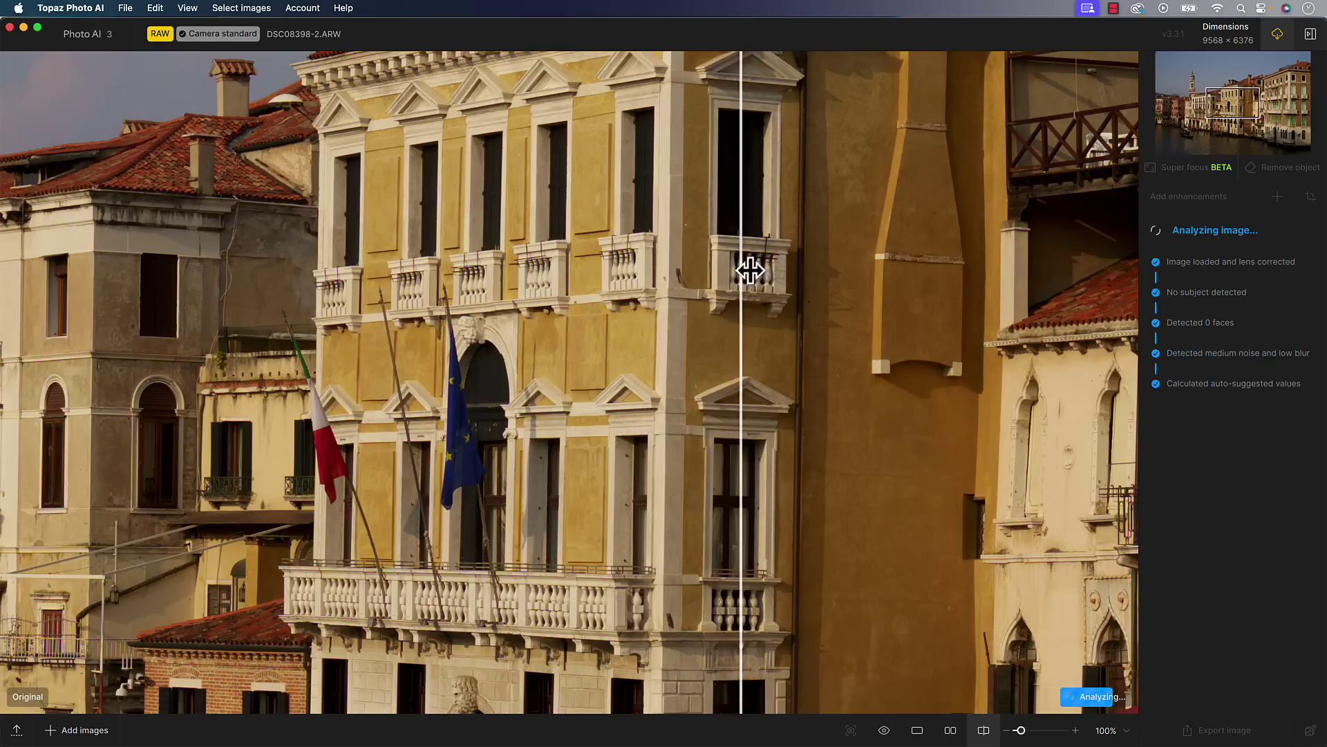
Add Sharpen to the Venice photo, applied to the entire image.
left_click(1069, 194)
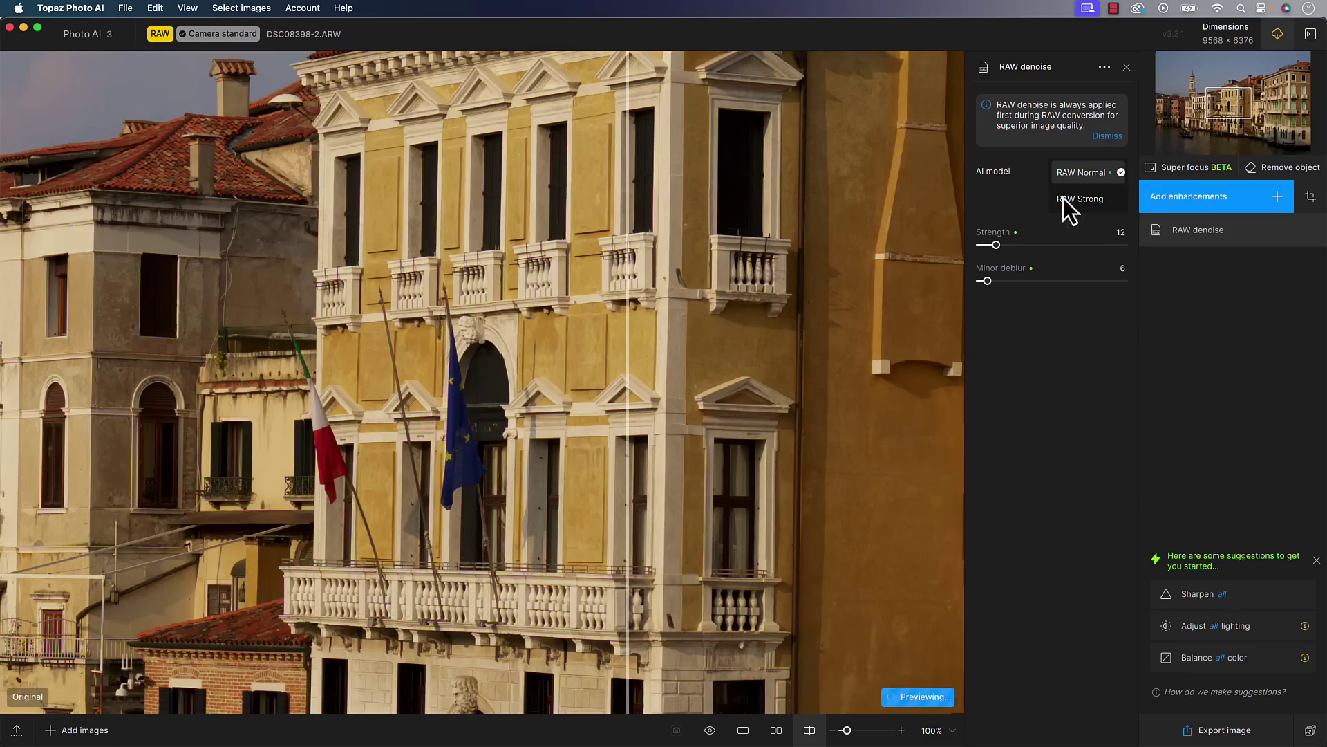
left_click(1213, 199)
left_click(1032, 303)
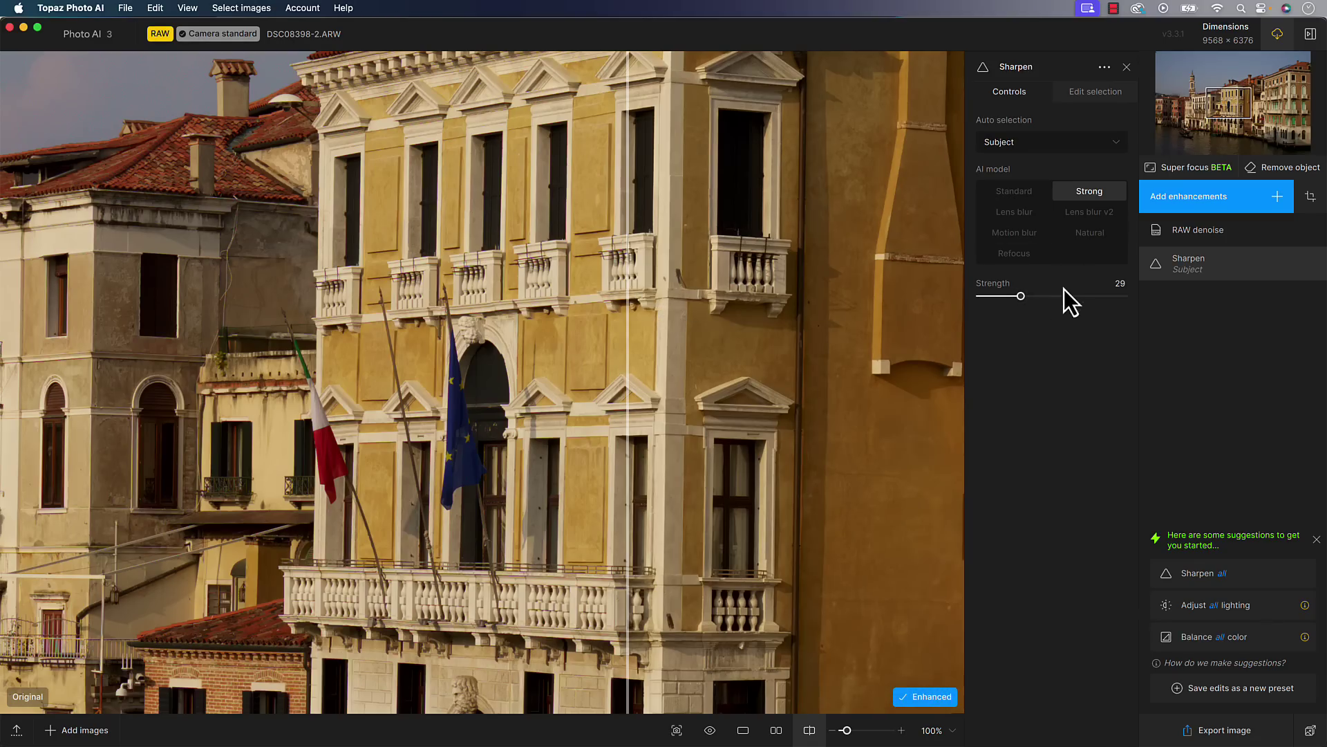
left_click(1052, 141)
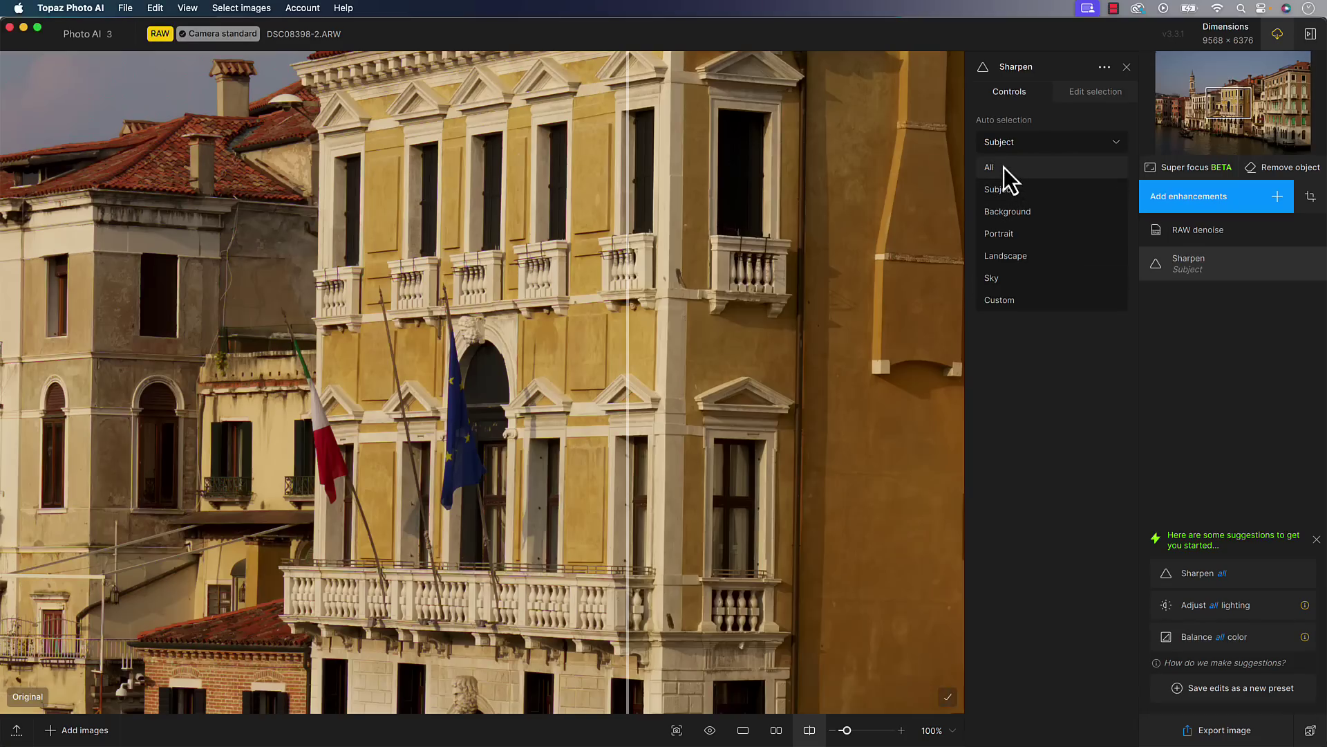
left_click(1004, 167)
left_click(1058, 296)
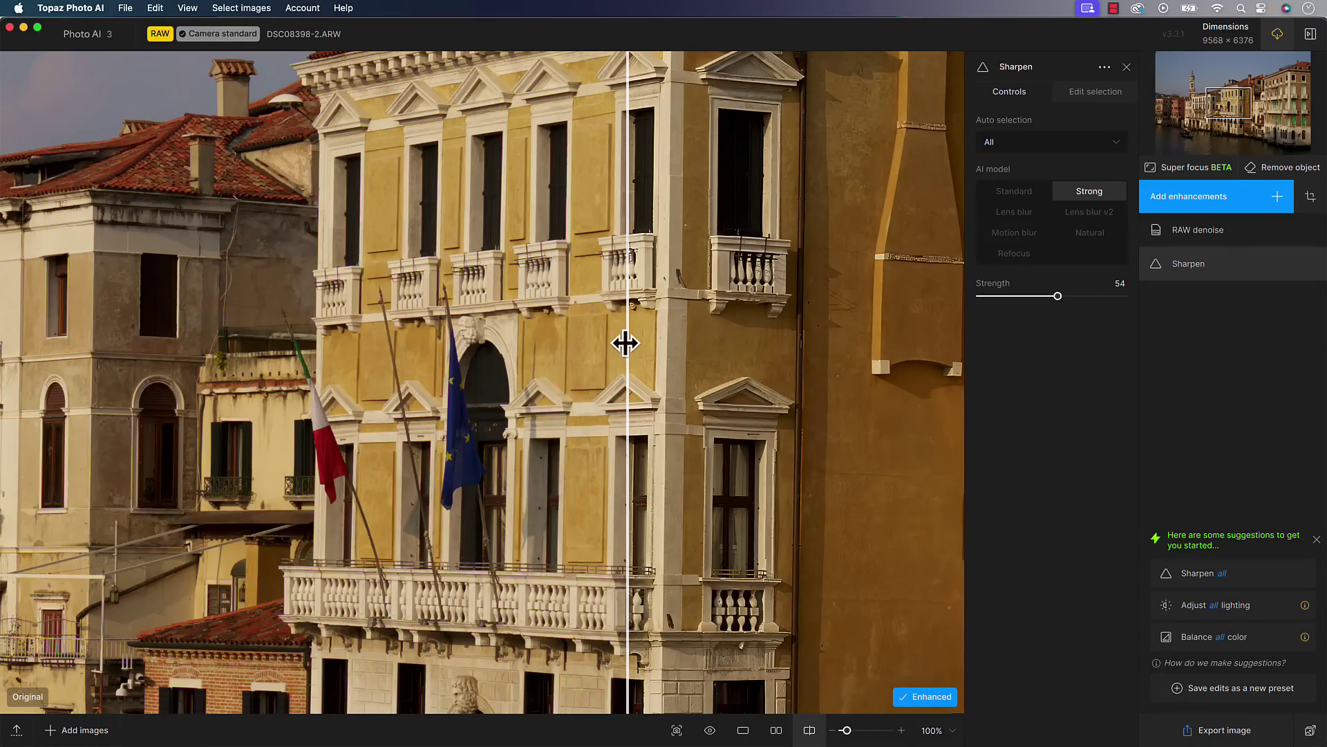
Compare before and after across the facade, then zoom to 200%.
left_click_drag(626, 343, 441, 367)
left_click_drag(540, 363, 936, 468)
key("super+equal")
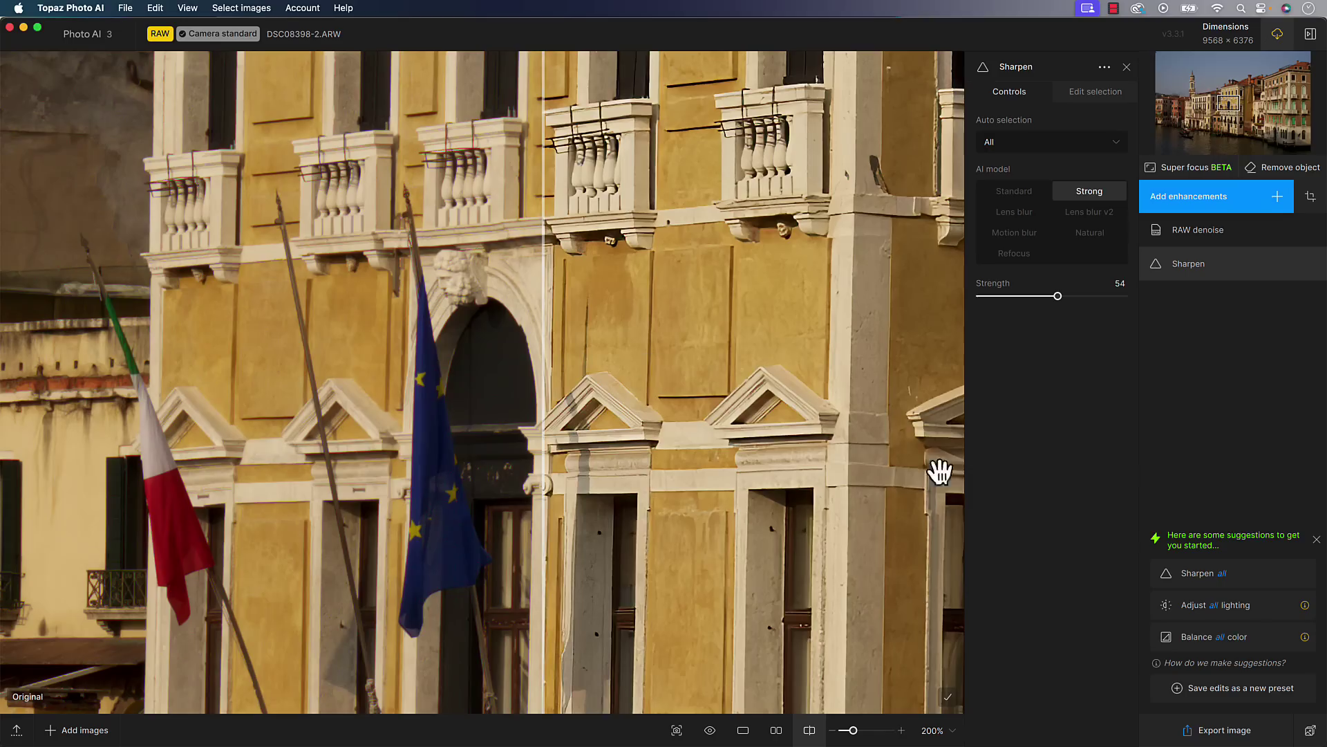
Save DSC08398-2-2.dng with suffix -2 to the Original Folder, then return to Lightroom.
left_click(1201, 731)
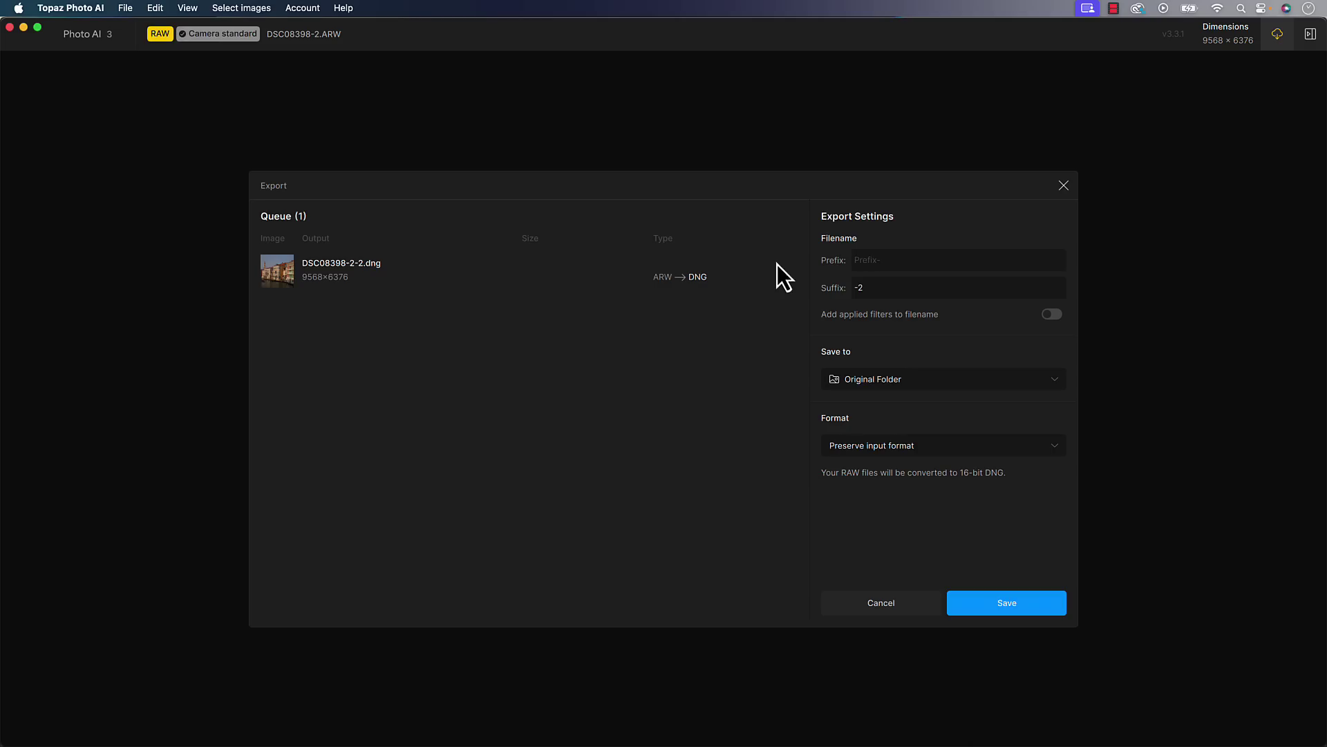
double_click(877, 288)
left_click(877, 289)
left_click(993, 603)
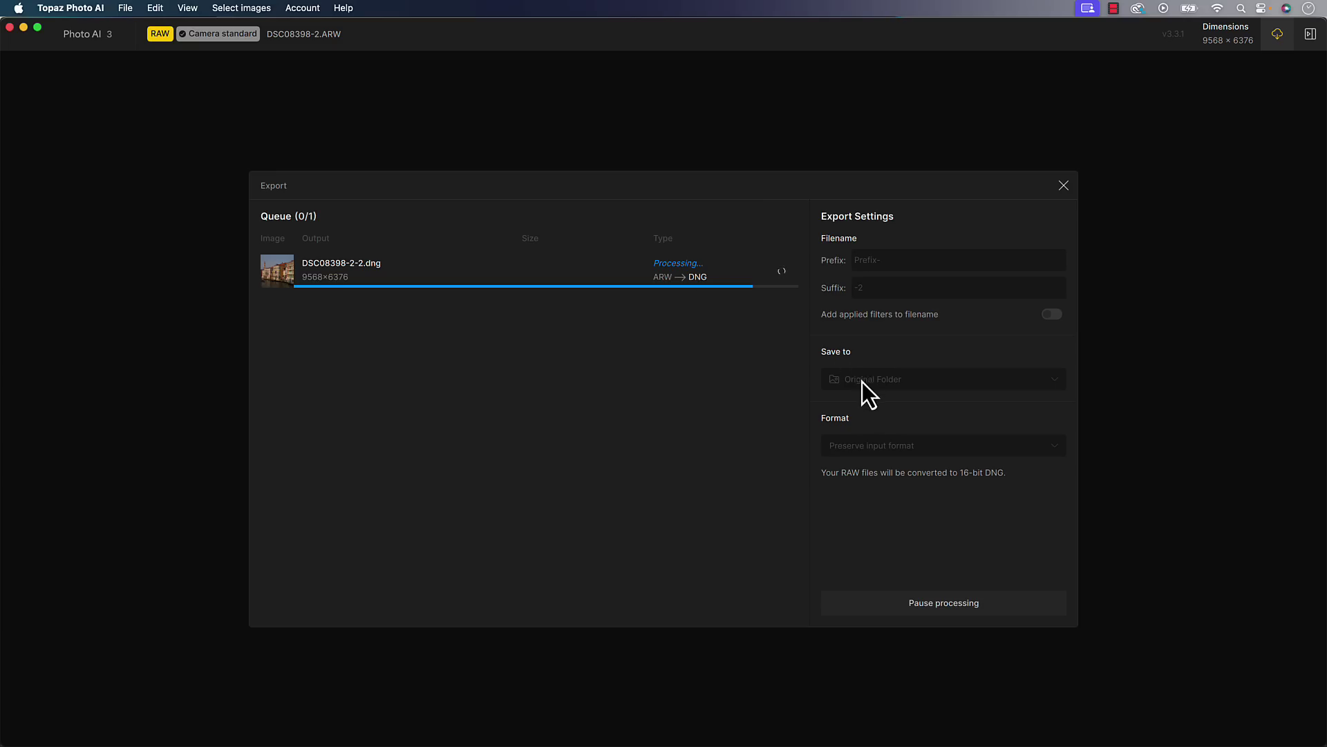
key("super+Tab")
Show the folder in Grid view, refresh, and select the new DSC08398-2-2 DNG copy.
left_click(465, 359)
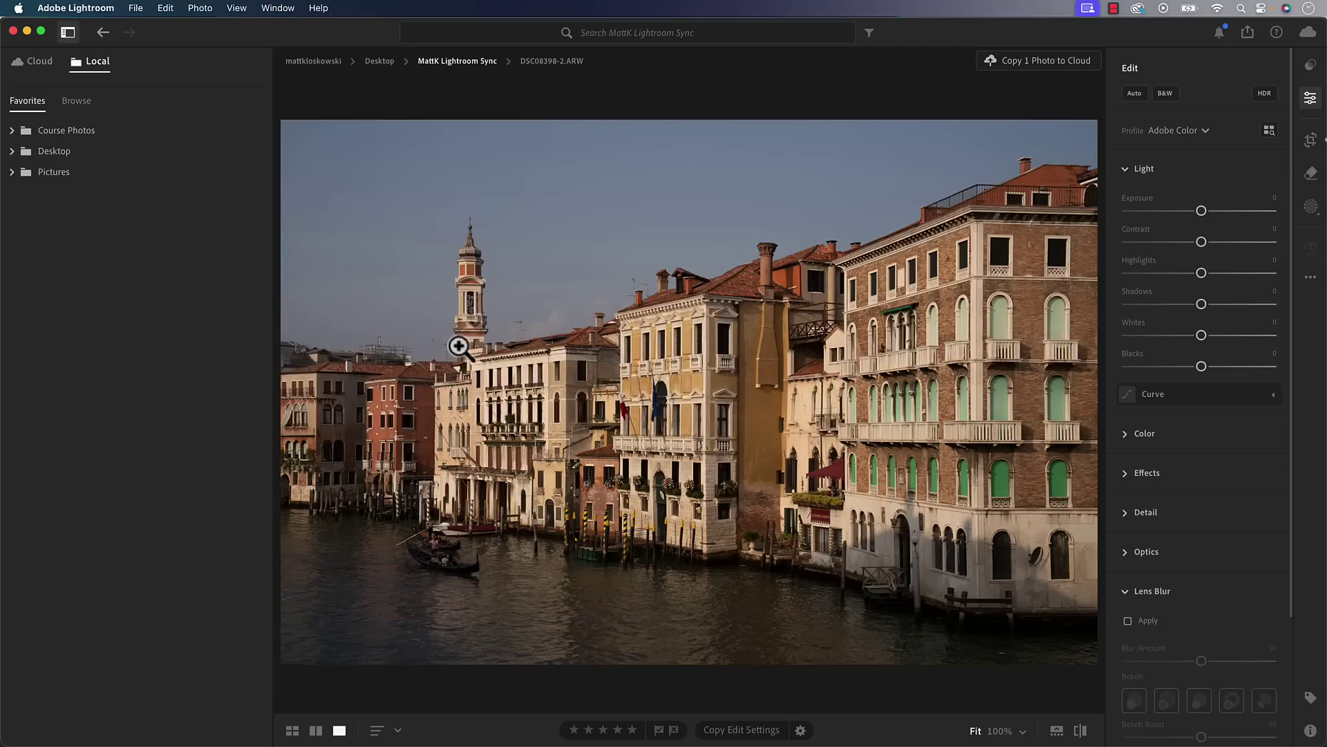
key("g")
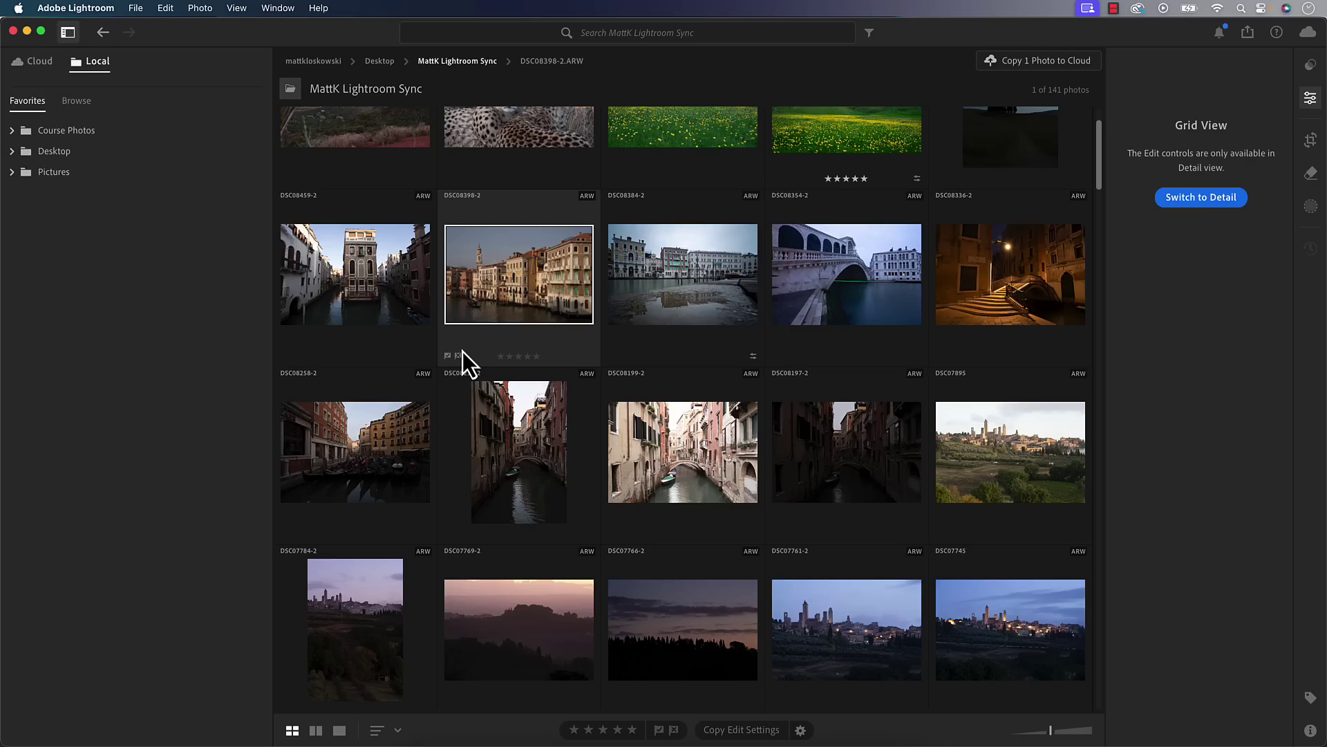
key("super+apostrophe")
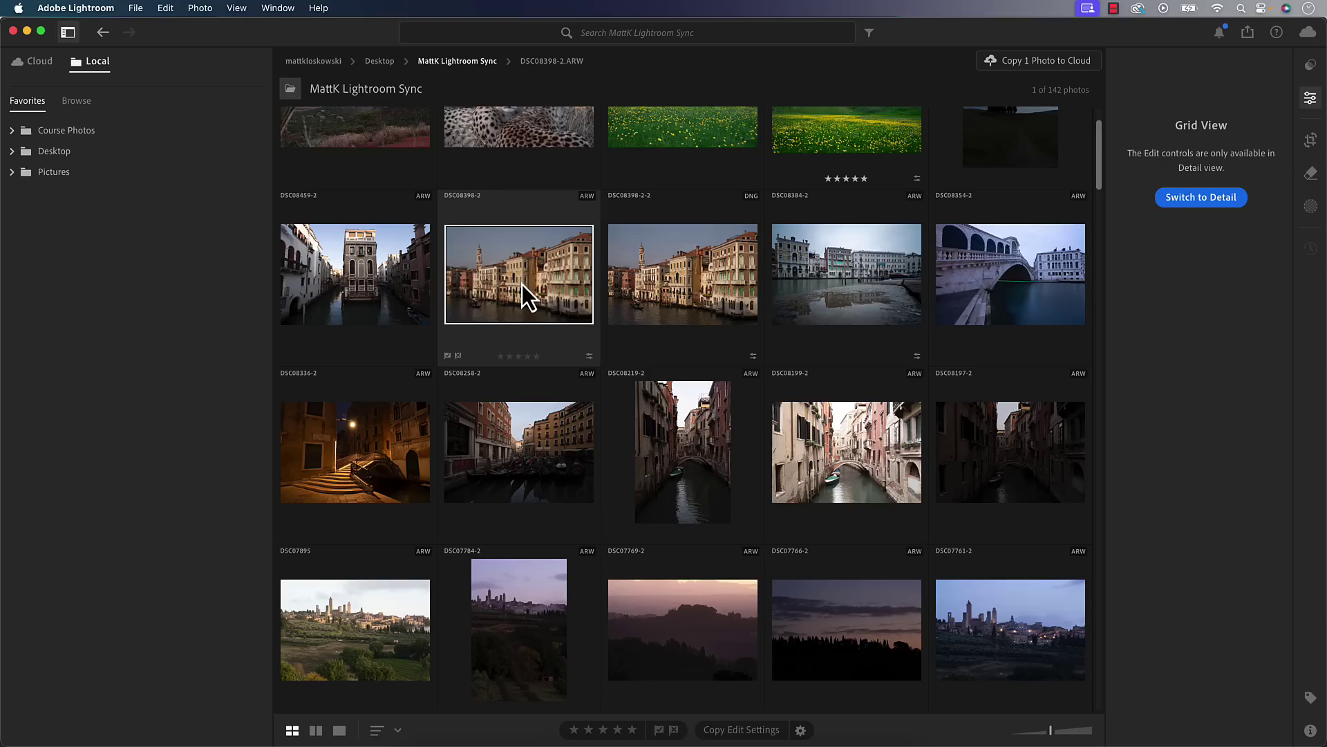
left_click(704, 280)
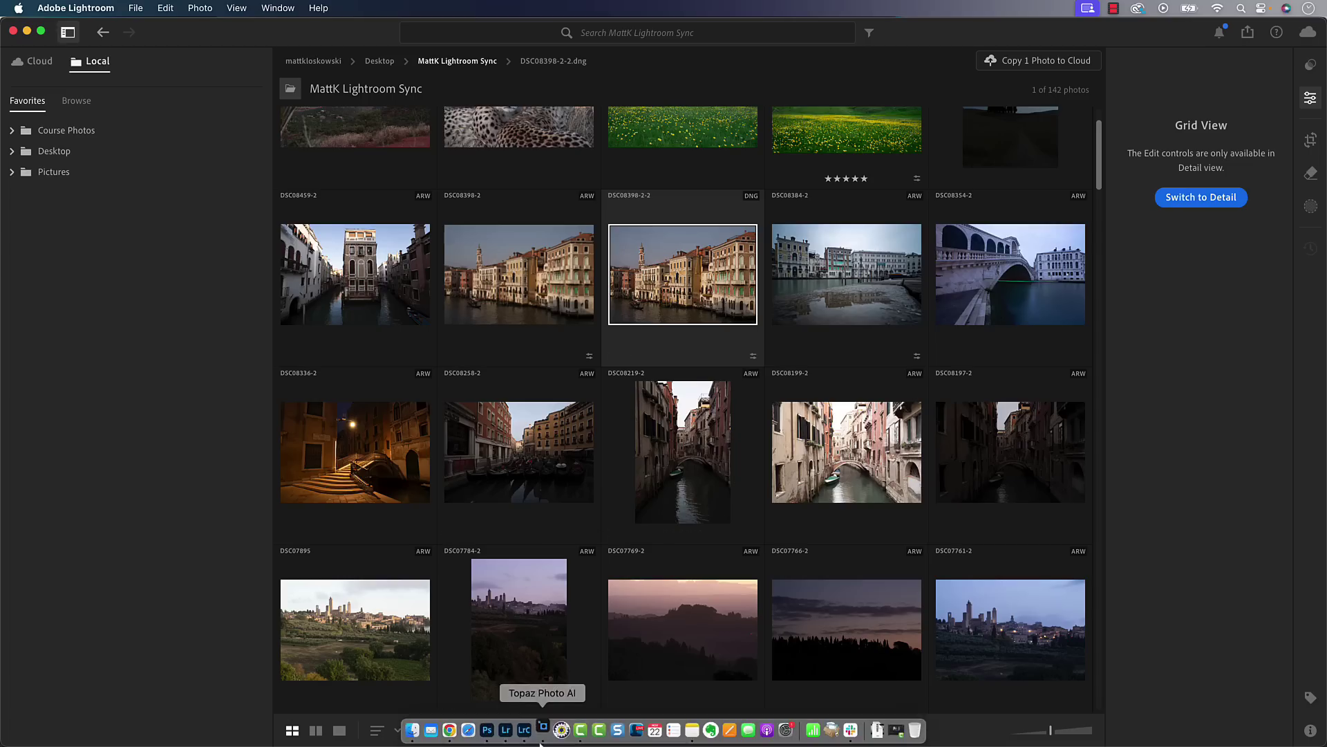
Close Topaz's finished export window and switch over to Photoshop.
left_click(545, 731)
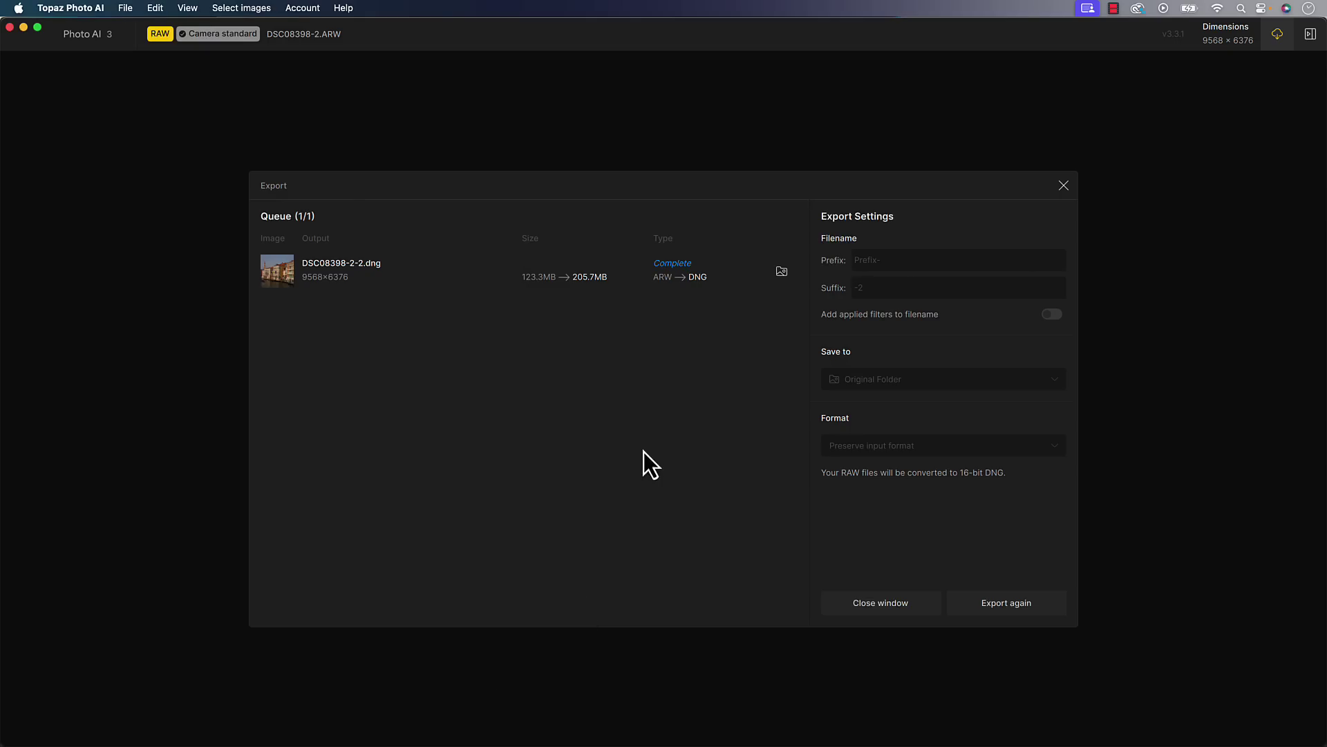
left_click(911, 610)
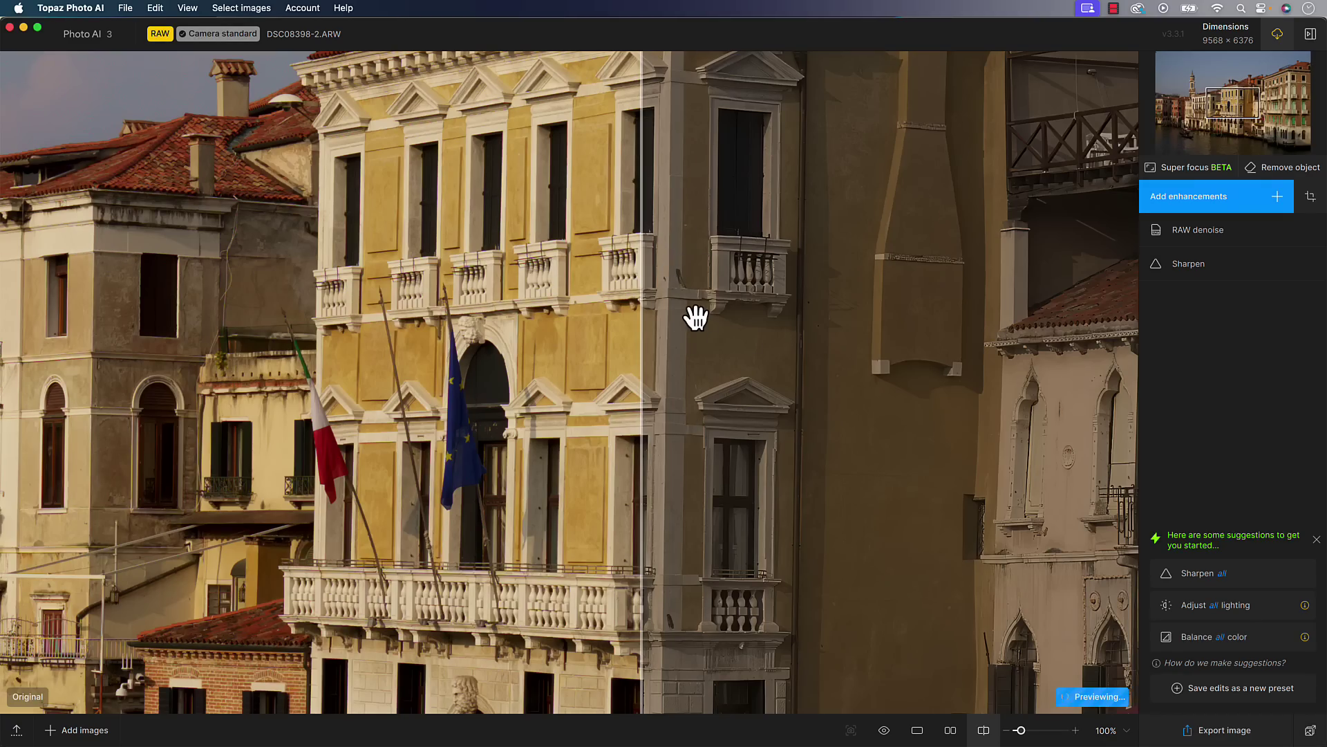
key("super+Tab")
left_click(383, 377)
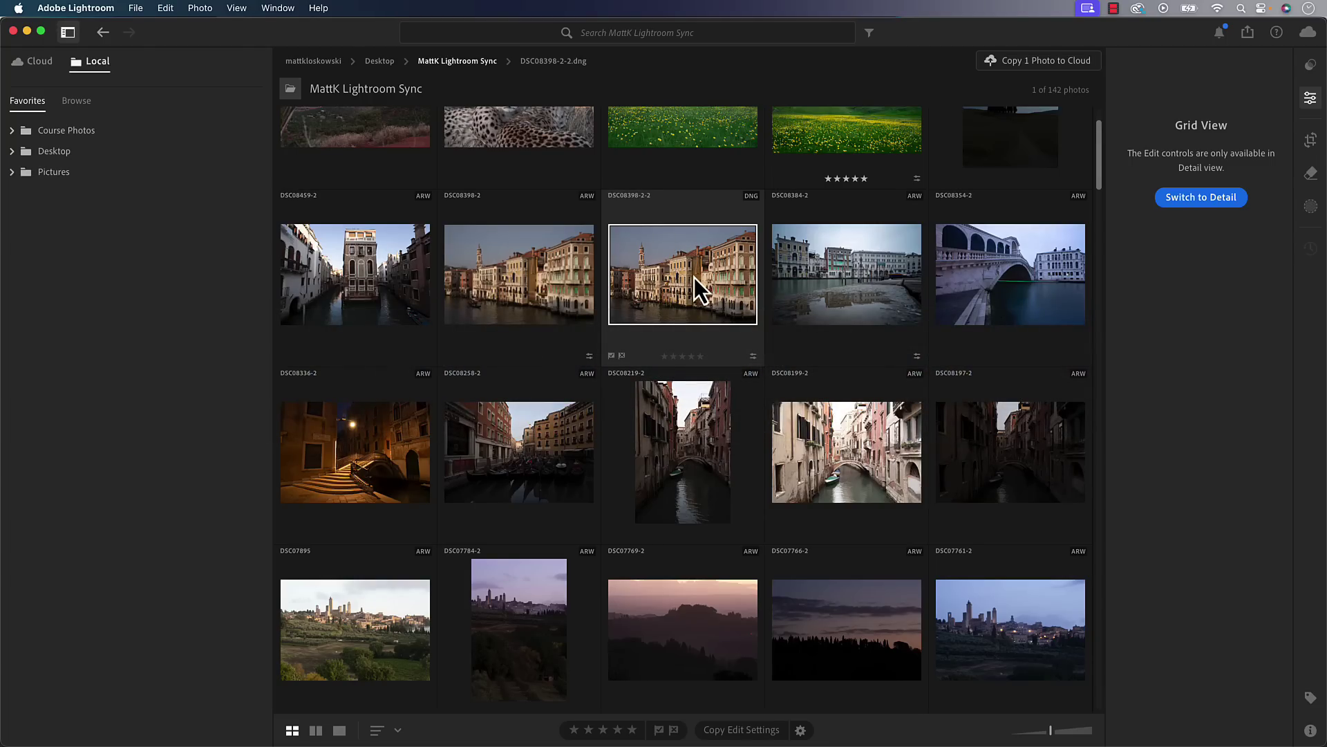
key("super+Tab")
In Photoshop, apply Filter > Topaz Labs > Topaz Photo AI to the Venice DSC08398-2.ARW image.
left_click(666, 372)
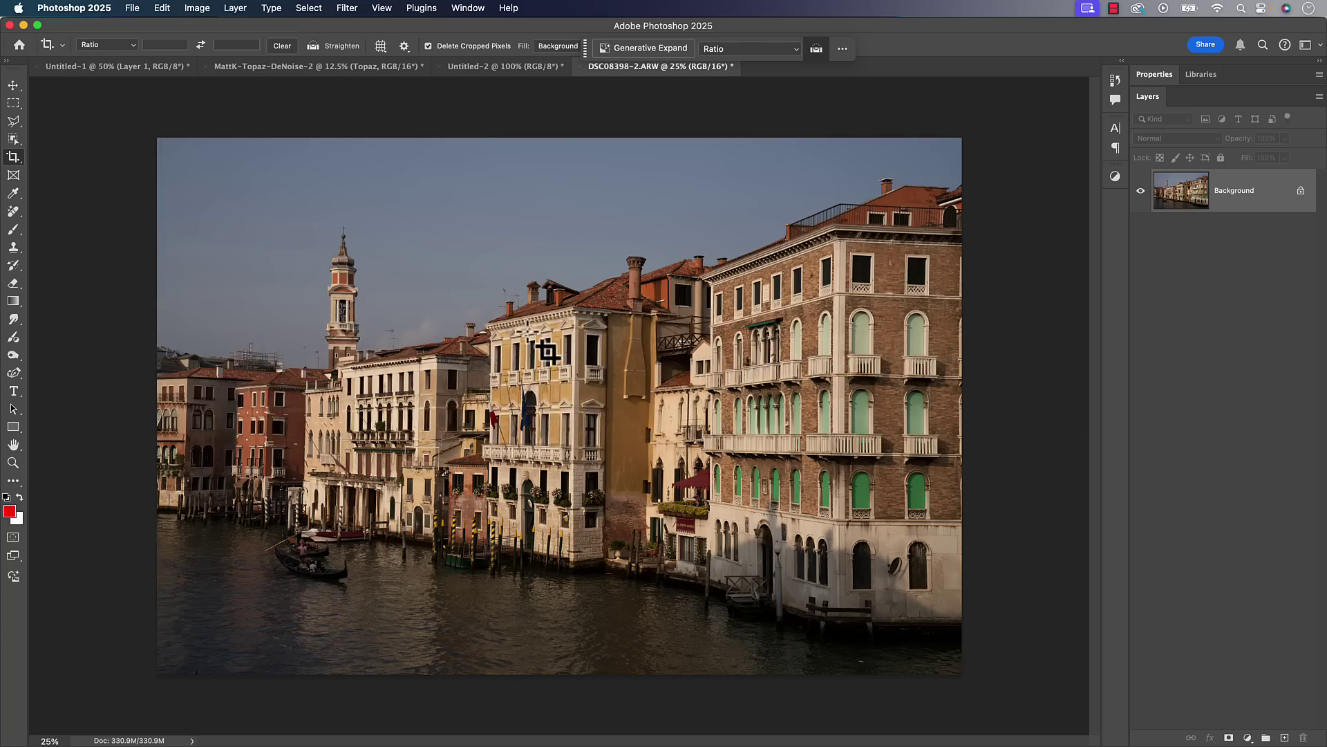
left_click(345, 8)
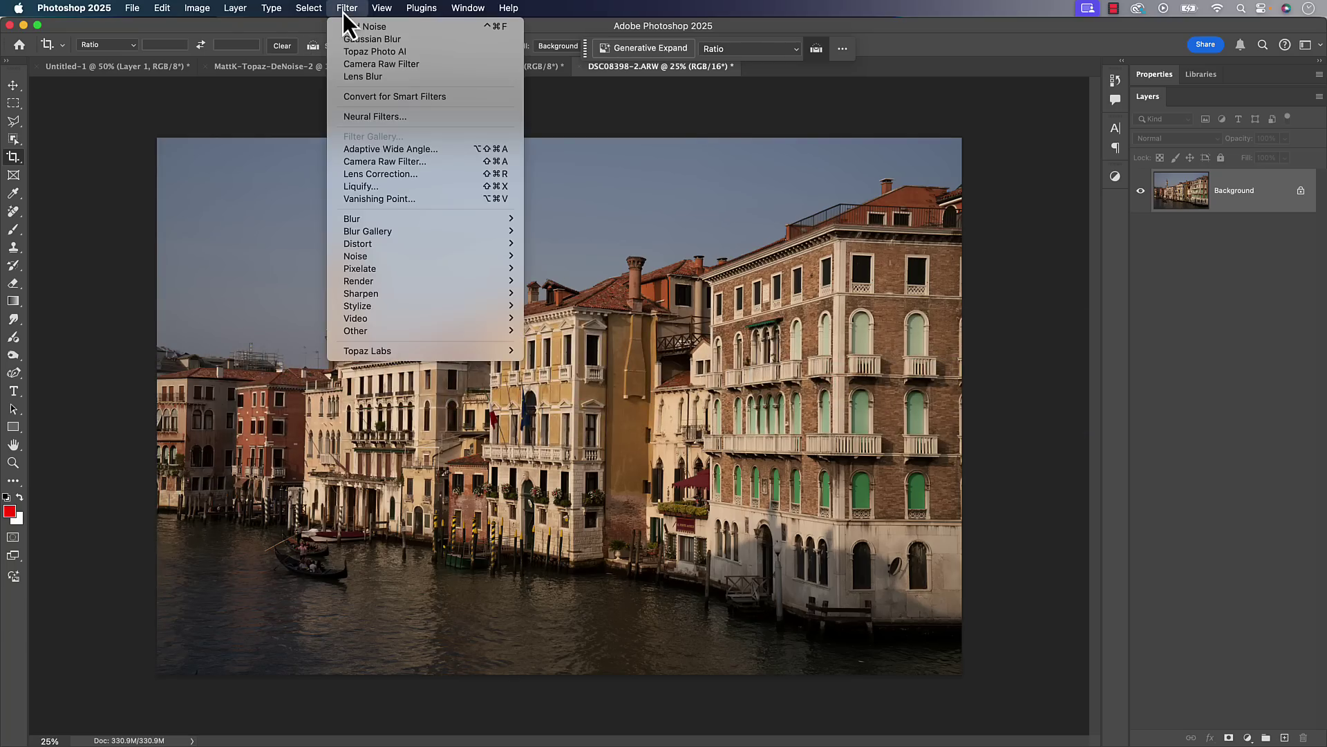
mouse_move(387, 355)
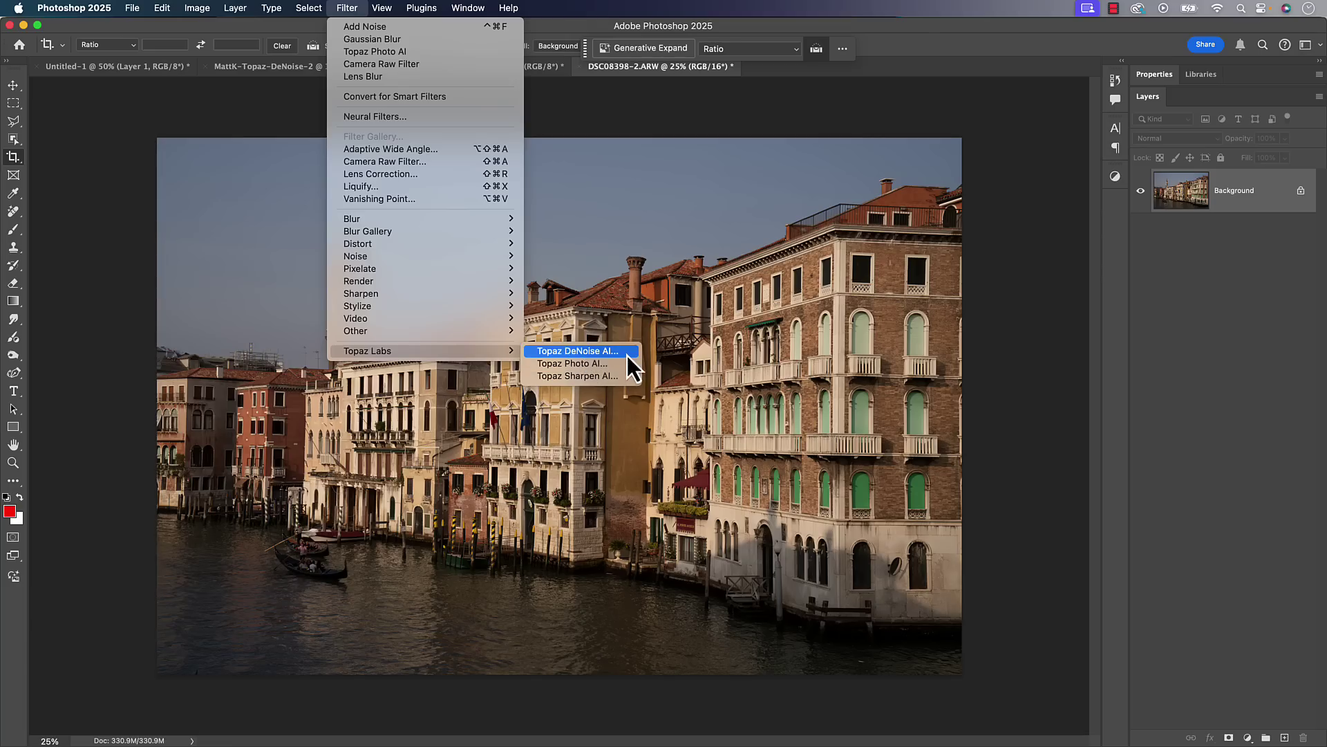
left_click(575, 363)
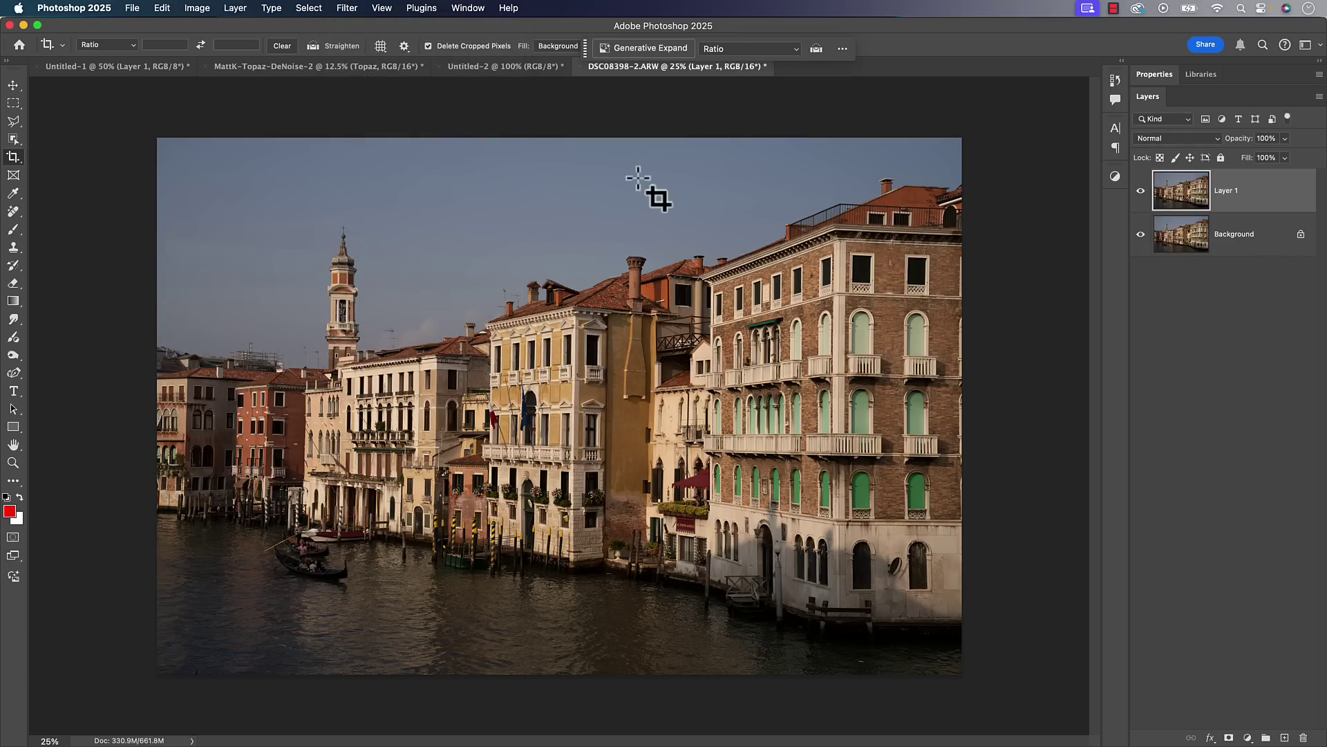
left_click(348, 9)
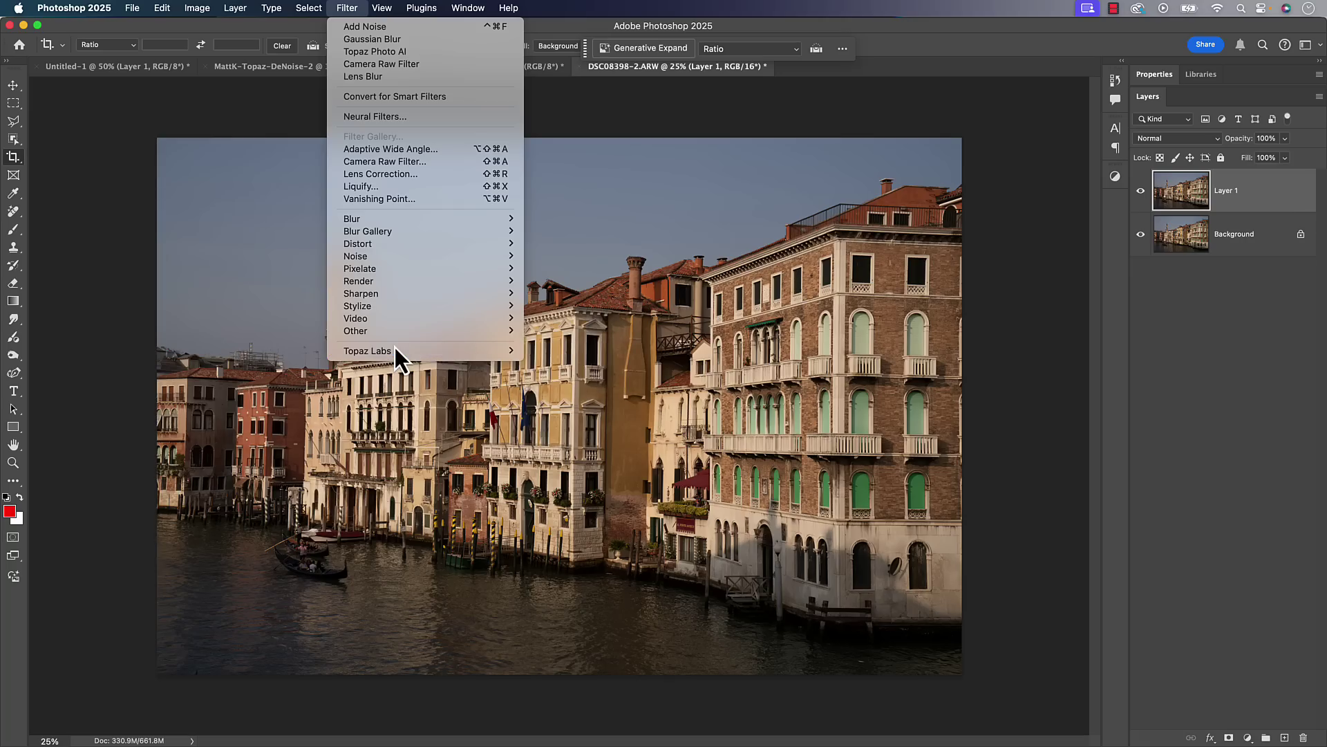
left_click(350, 9)
left_click(133, 9)
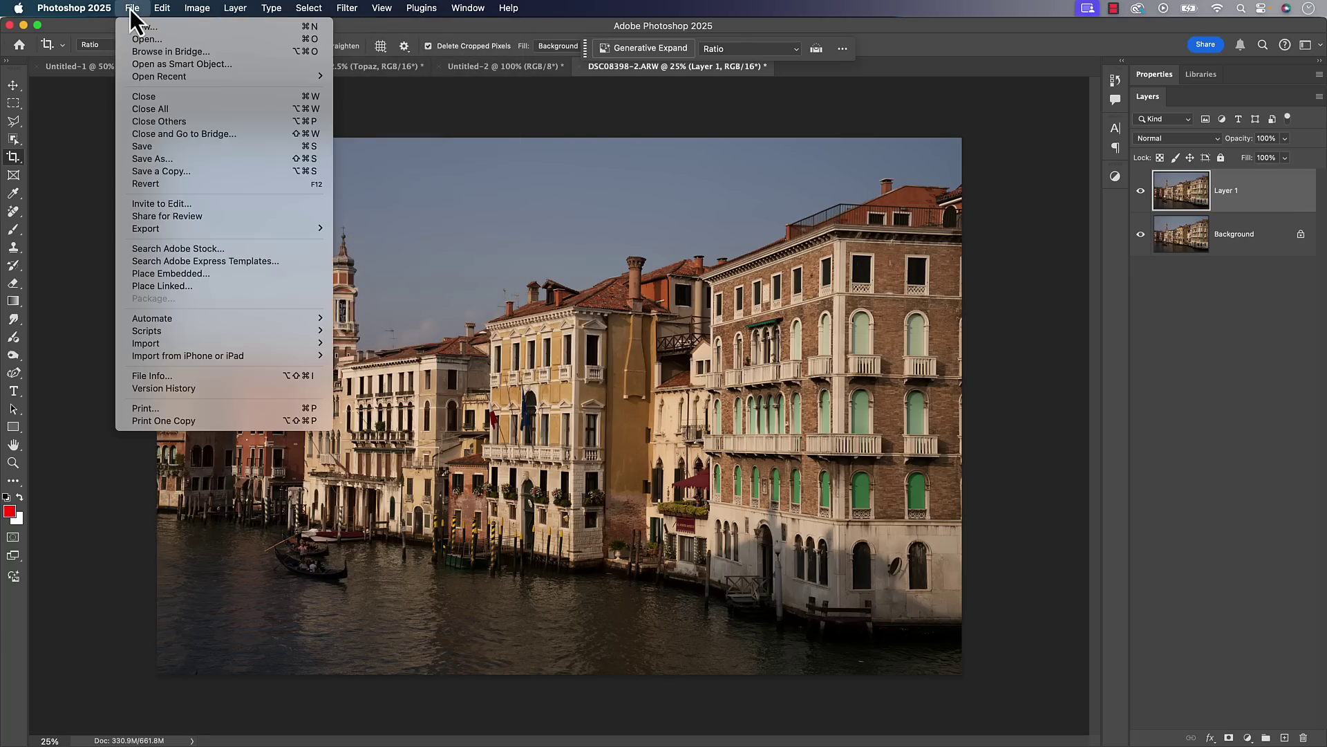
mouse_move(188, 317)
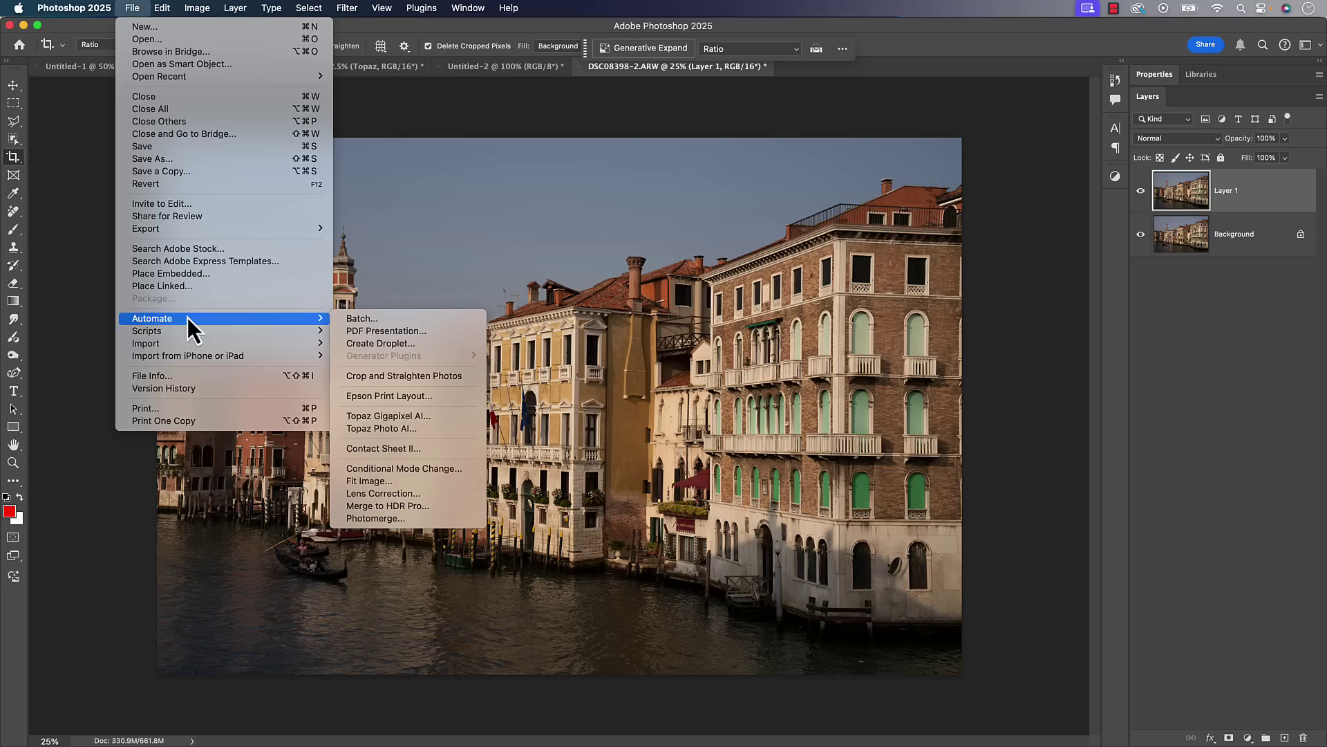
left_click(397, 429)
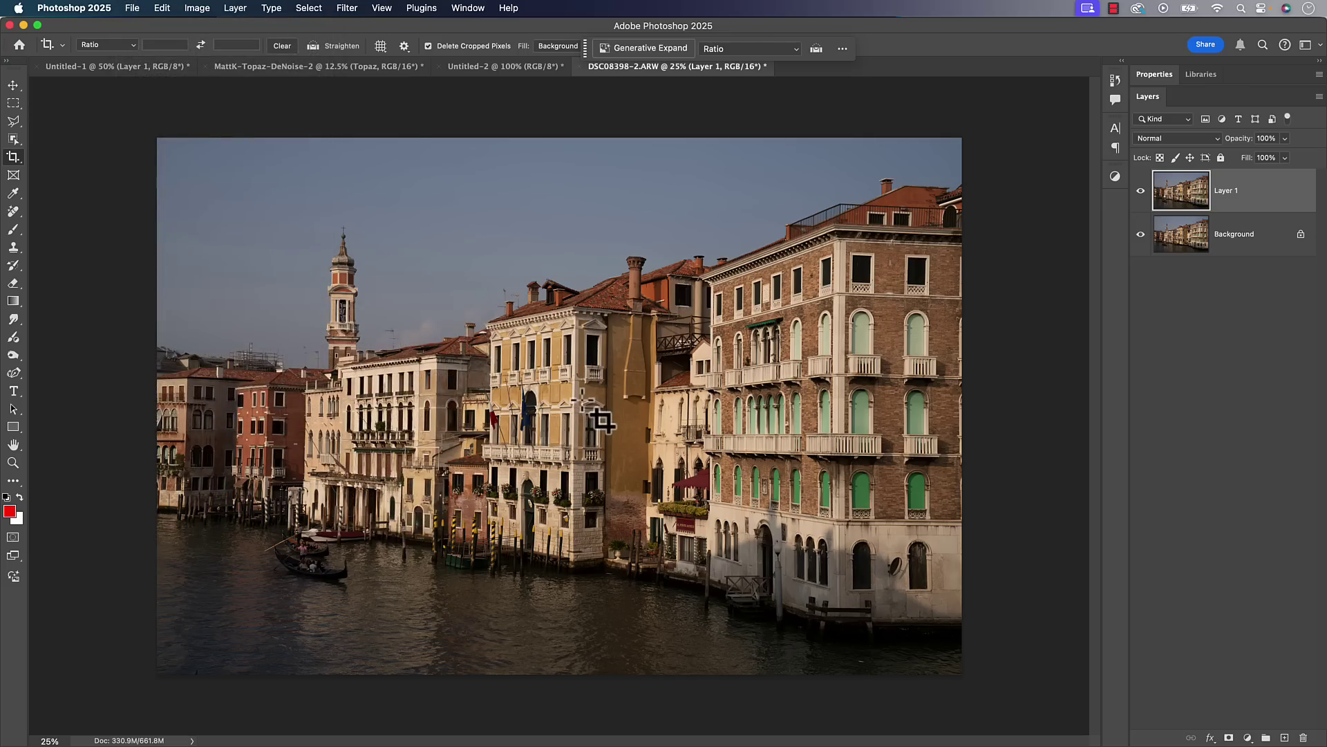